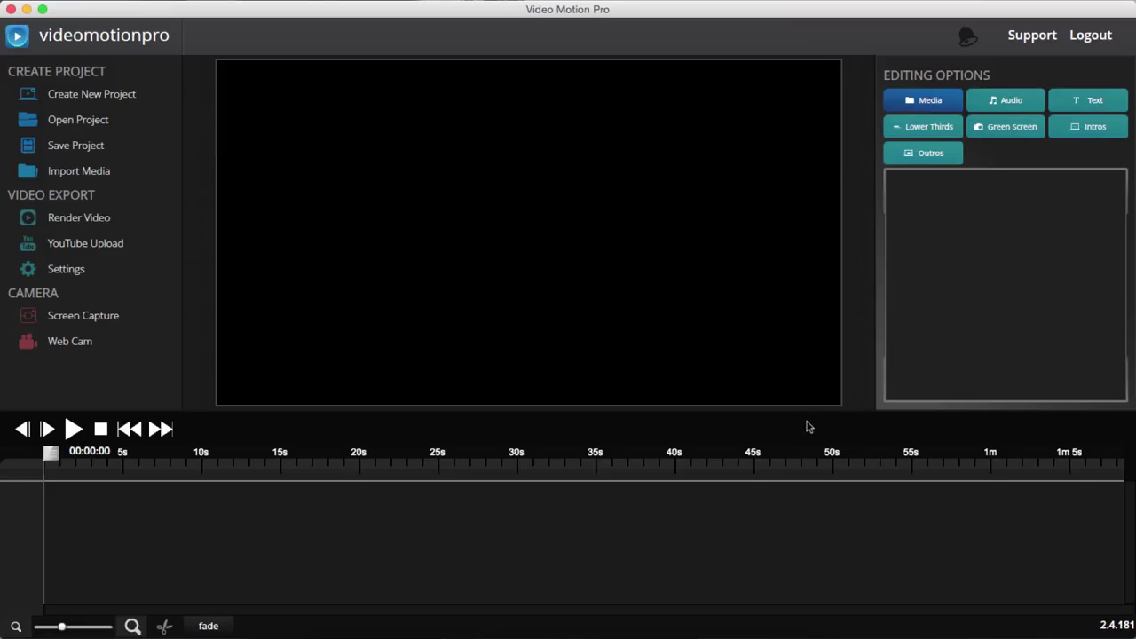
- Drag the splitter up so the preview shrinks and the timeline below gets more space
drag(796, 411, 781, 372)
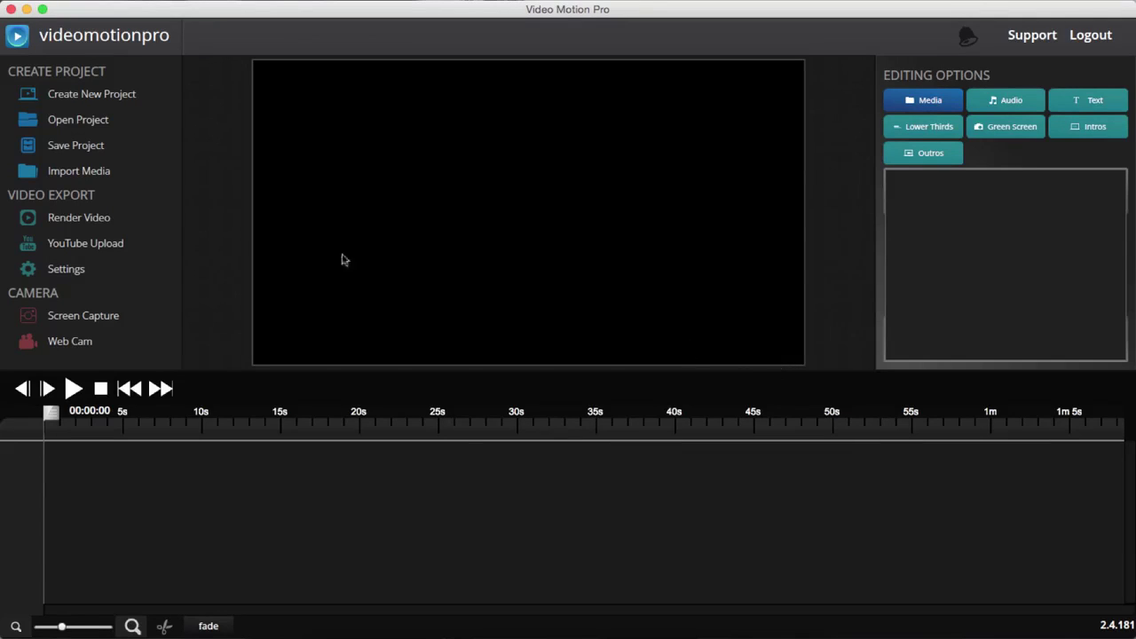
- Import Ink Drop Flow.mov, Video Footage.mov and Platinum Track 1.mp3 into the media library
click(89, 176)
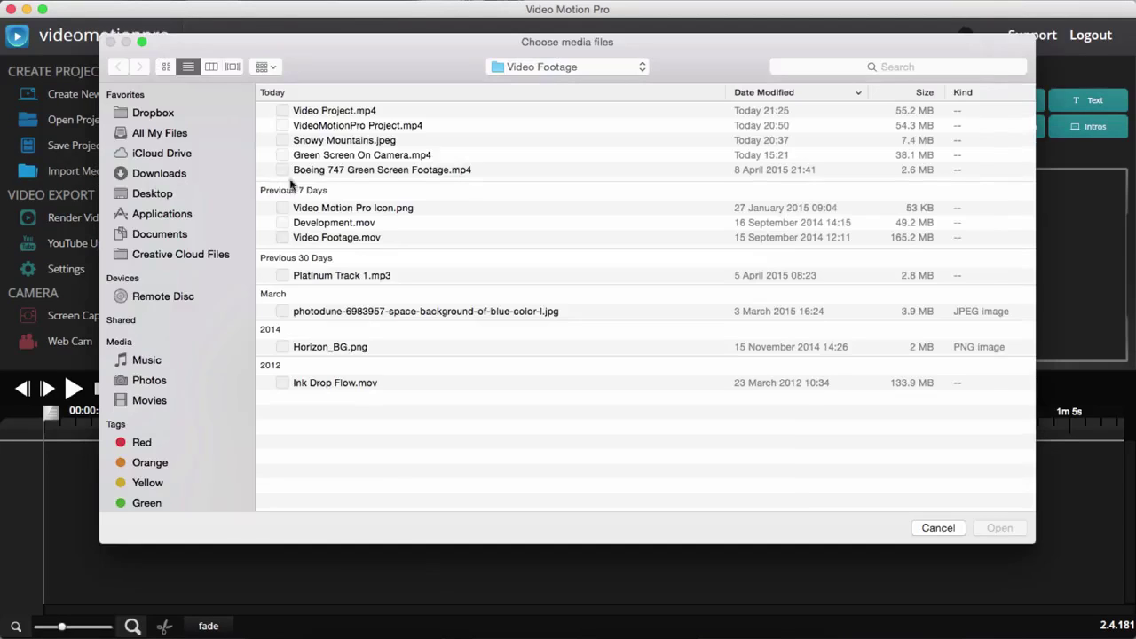
click(344, 387)
super+click(359, 238)
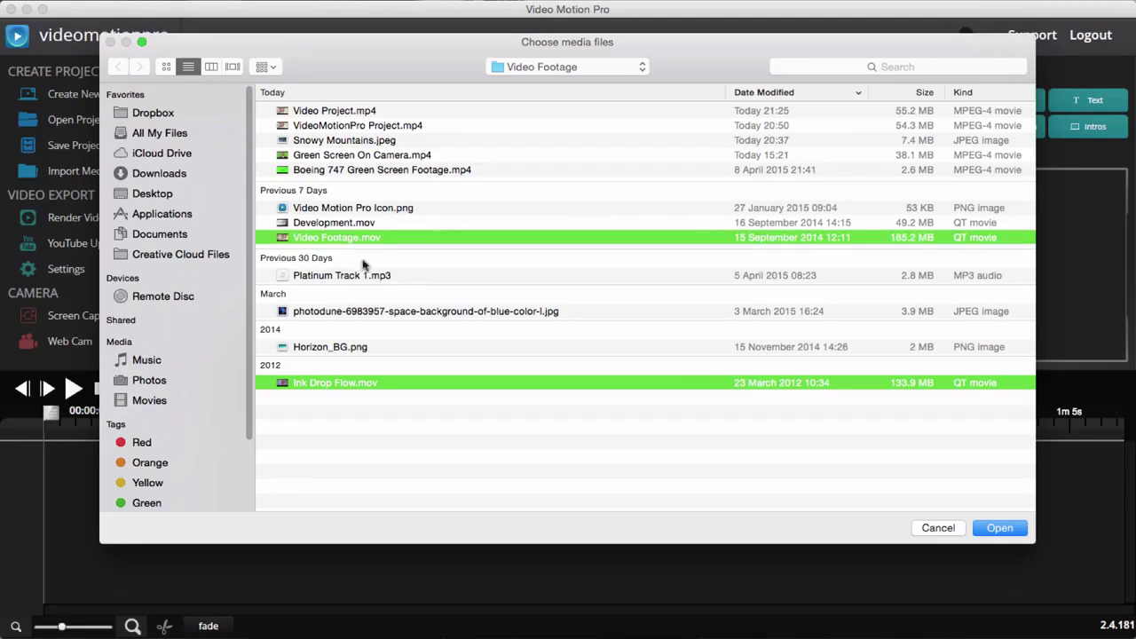
super+click(365, 277)
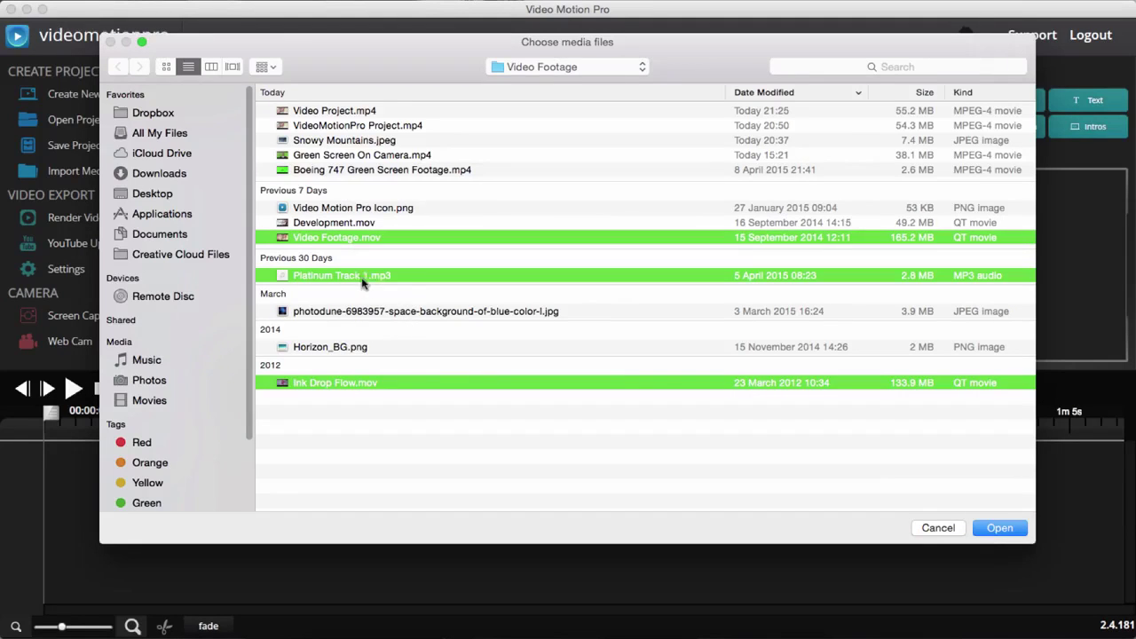
click(1000, 528)
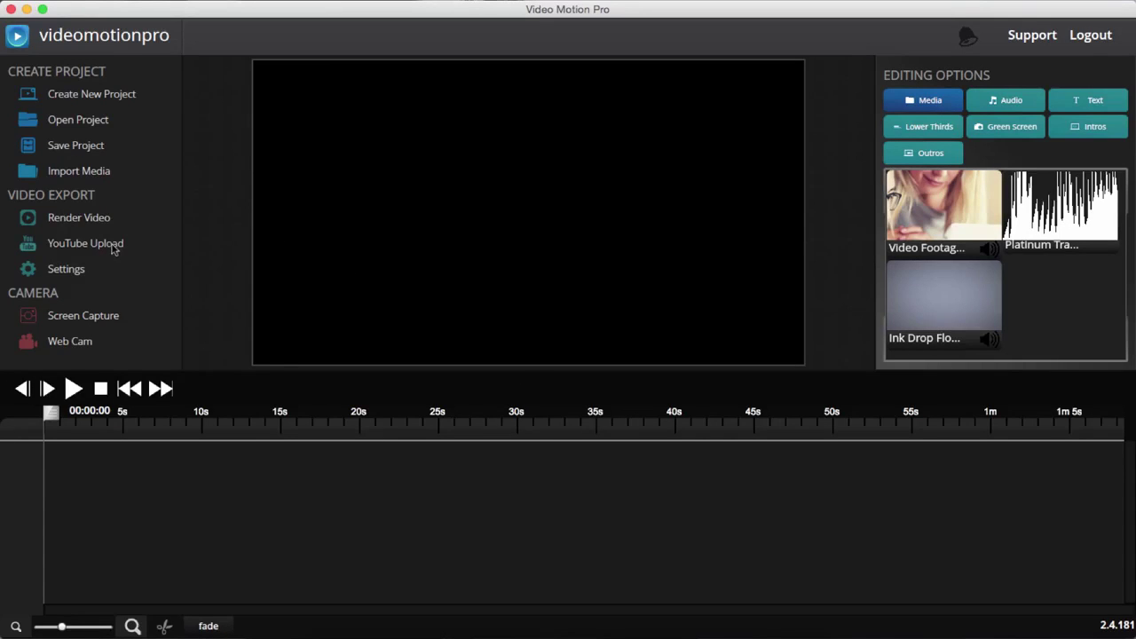
click(114, 250)
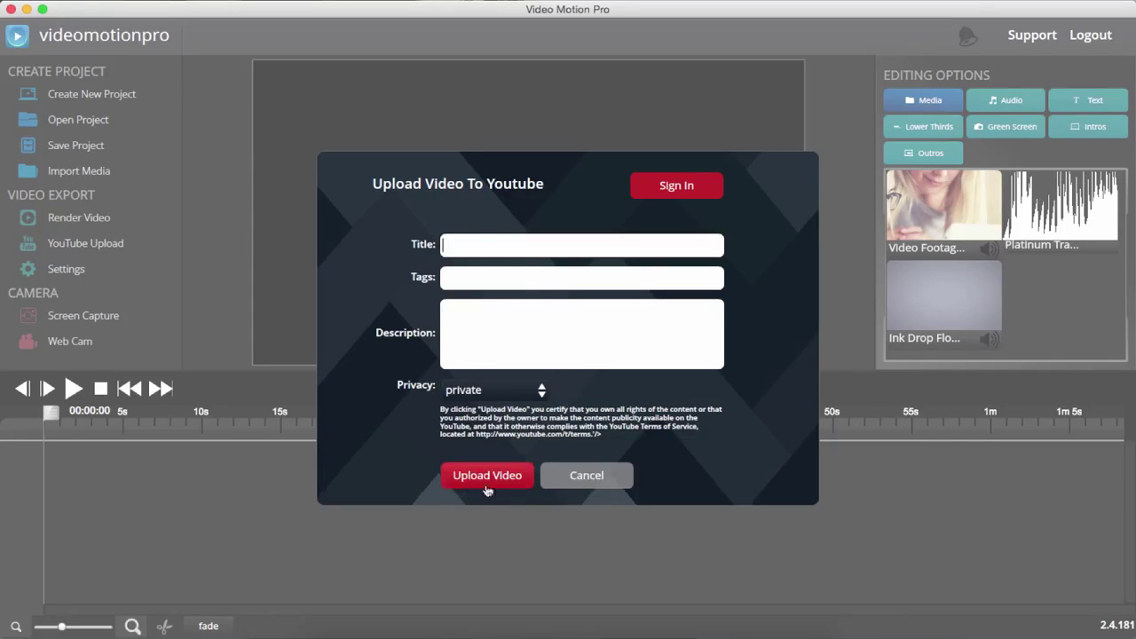
click(588, 476)
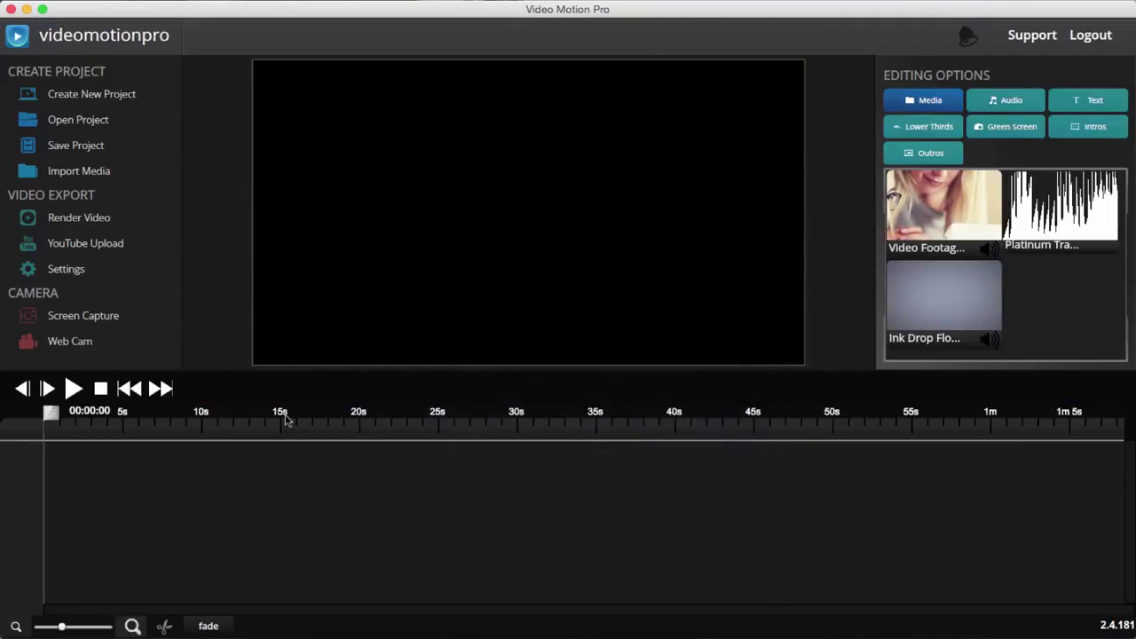
click(109, 318)
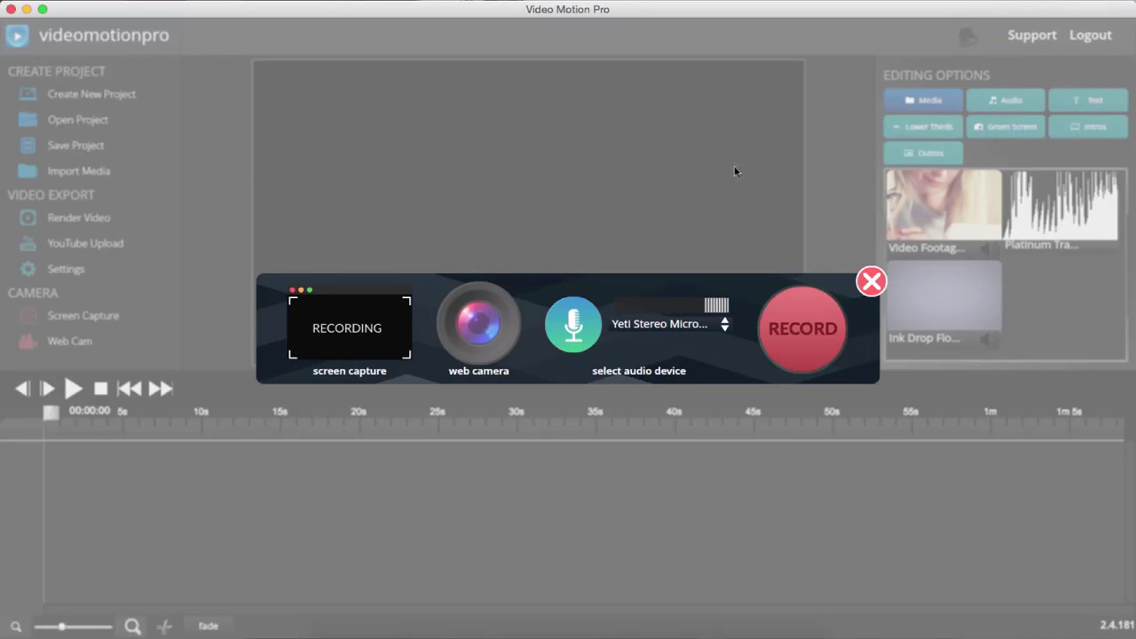
click(871, 281)
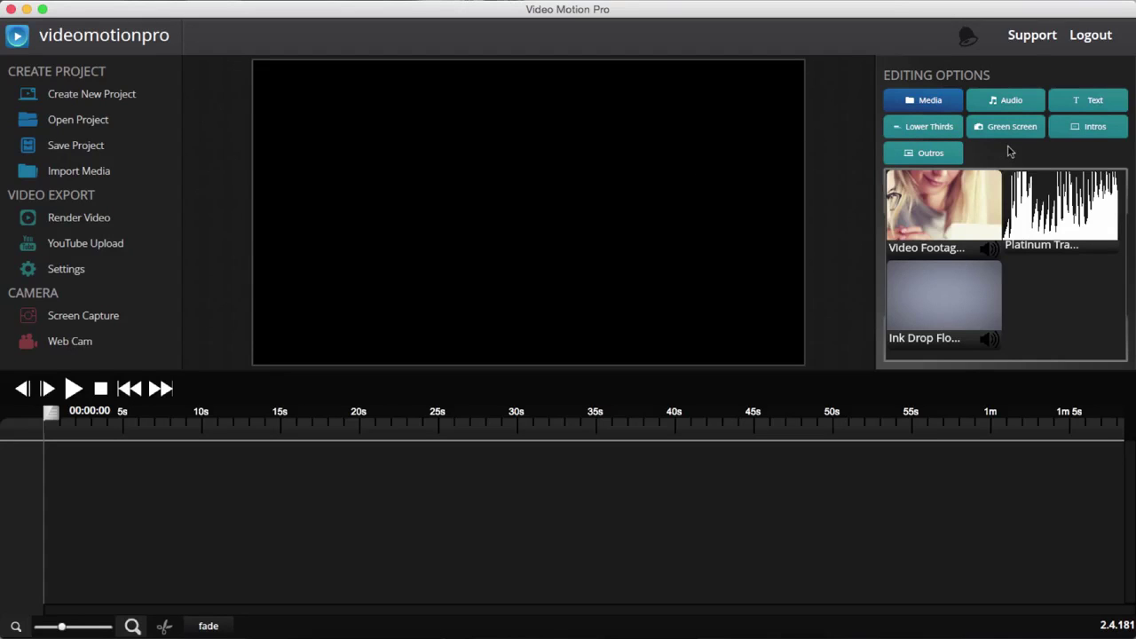
- Preview several intro templates and choose the Geometric Logo intro
click(1089, 133)
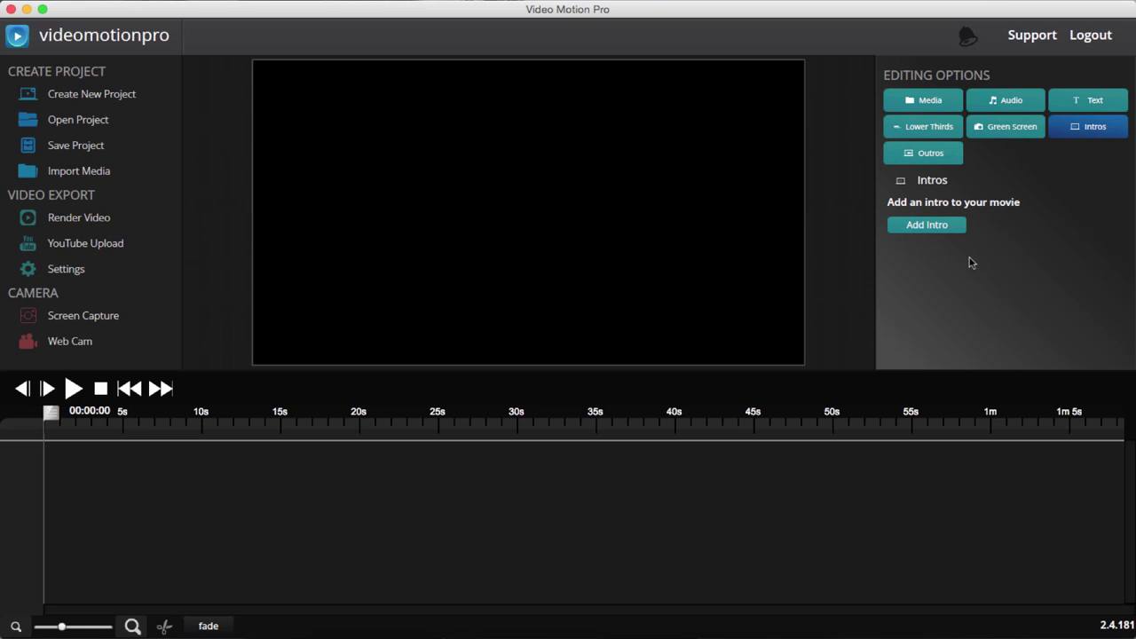
click(927, 226)
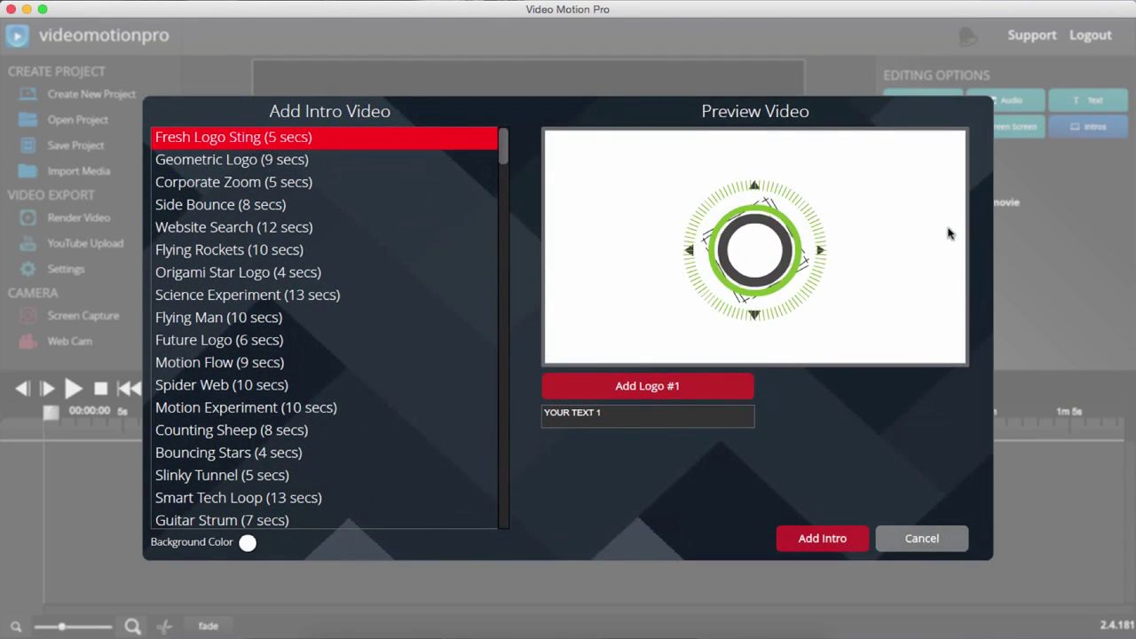
click(363, 157)
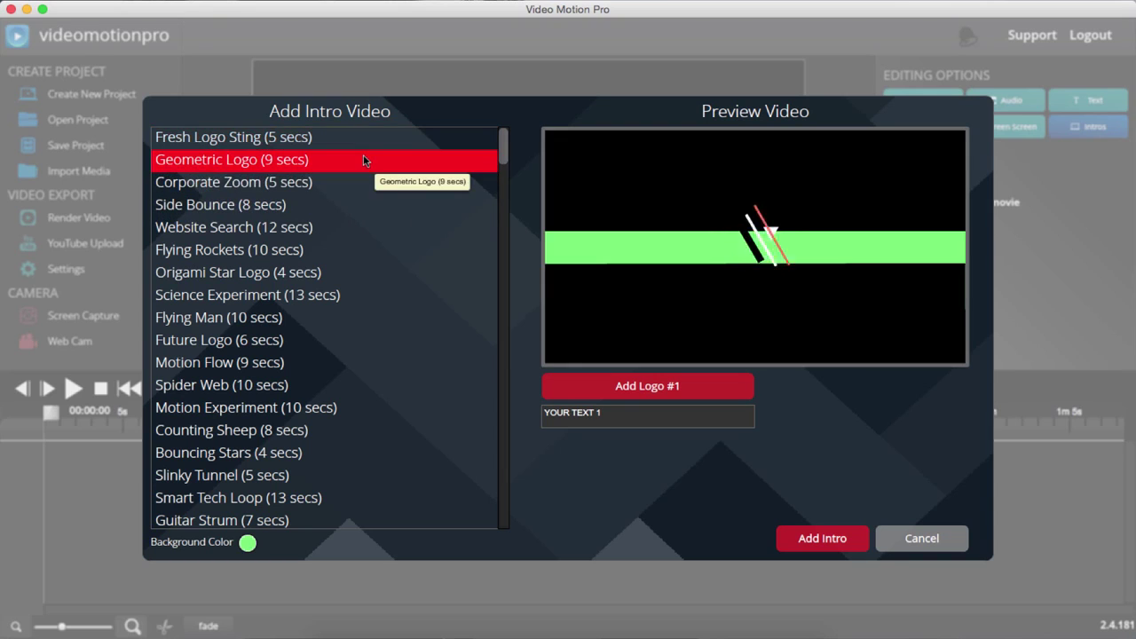
click(344, 224)
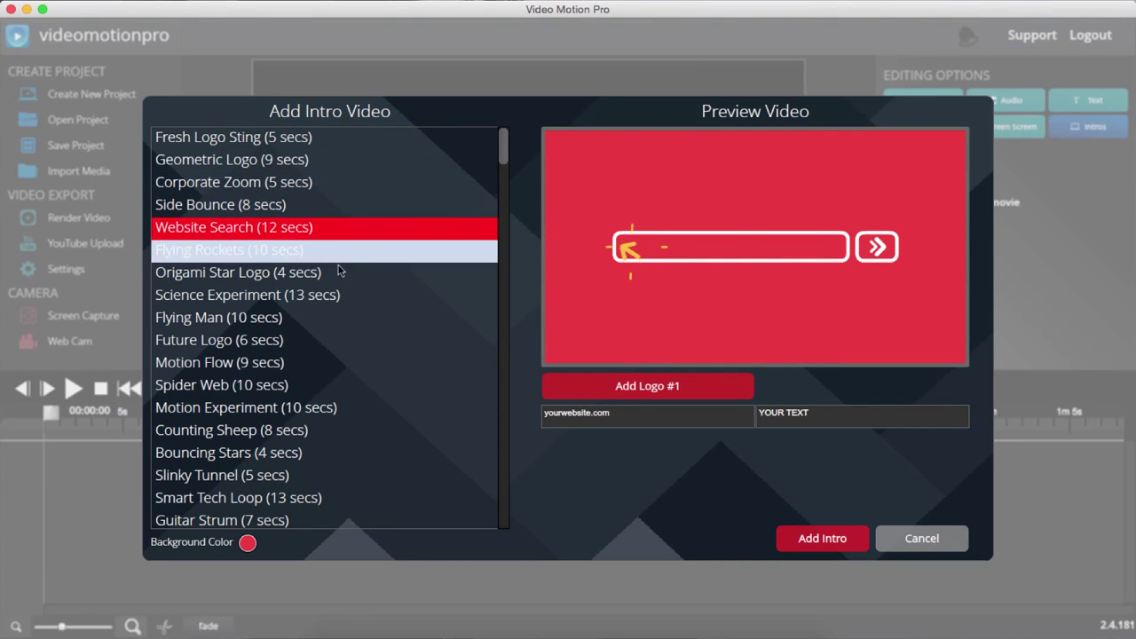
click(339, 297)
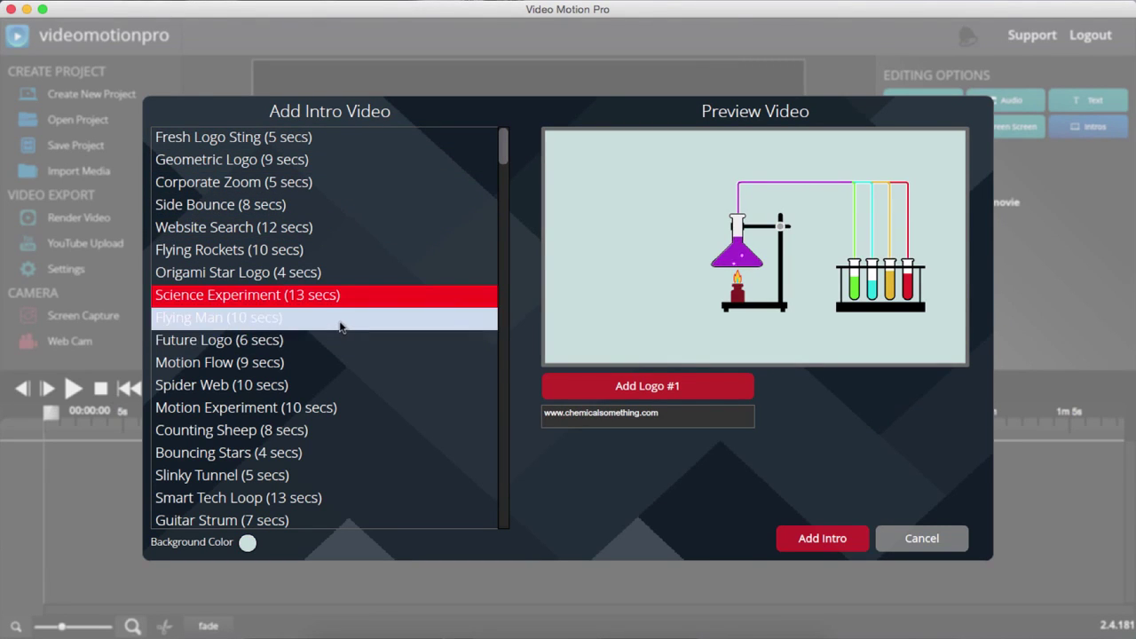
click(337, 317)
click(338, 385)
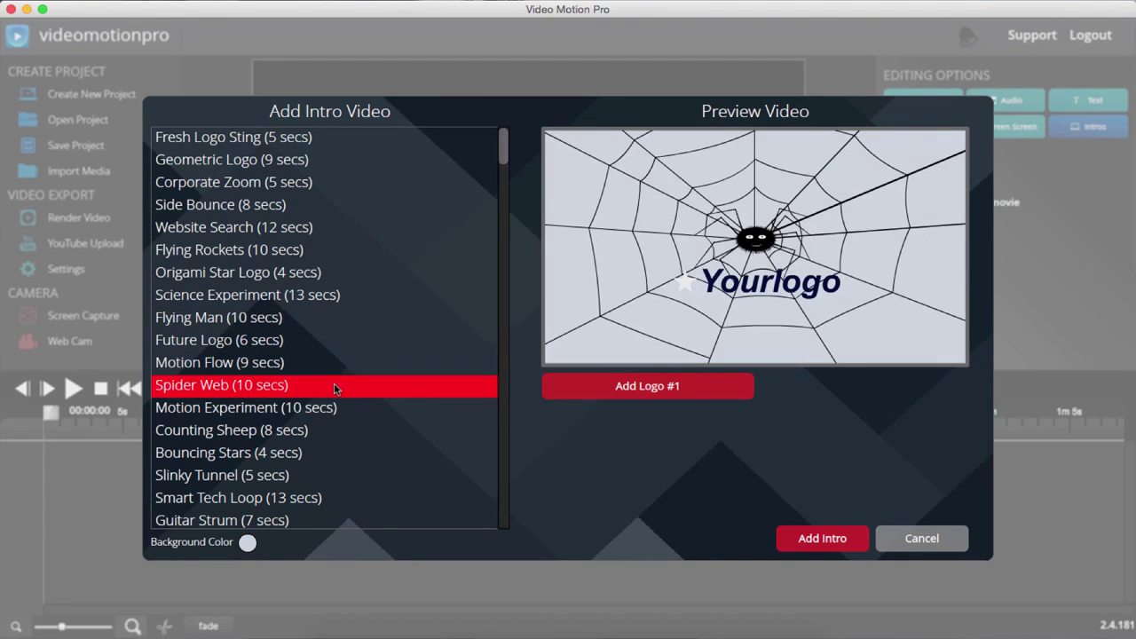
click(338, 408)
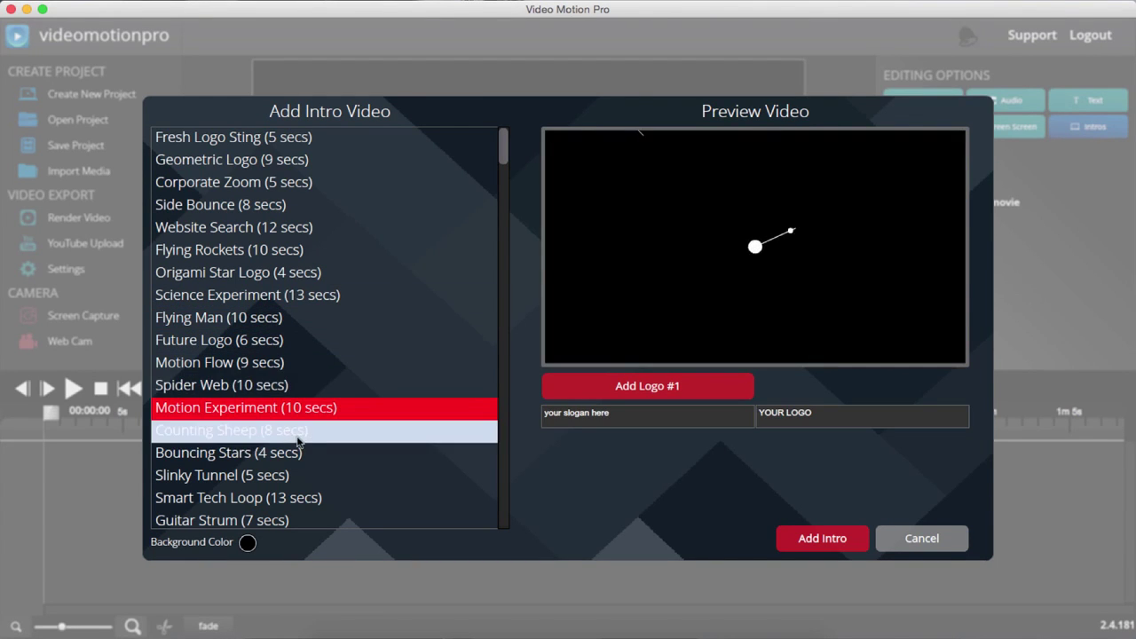
click(299, 431)
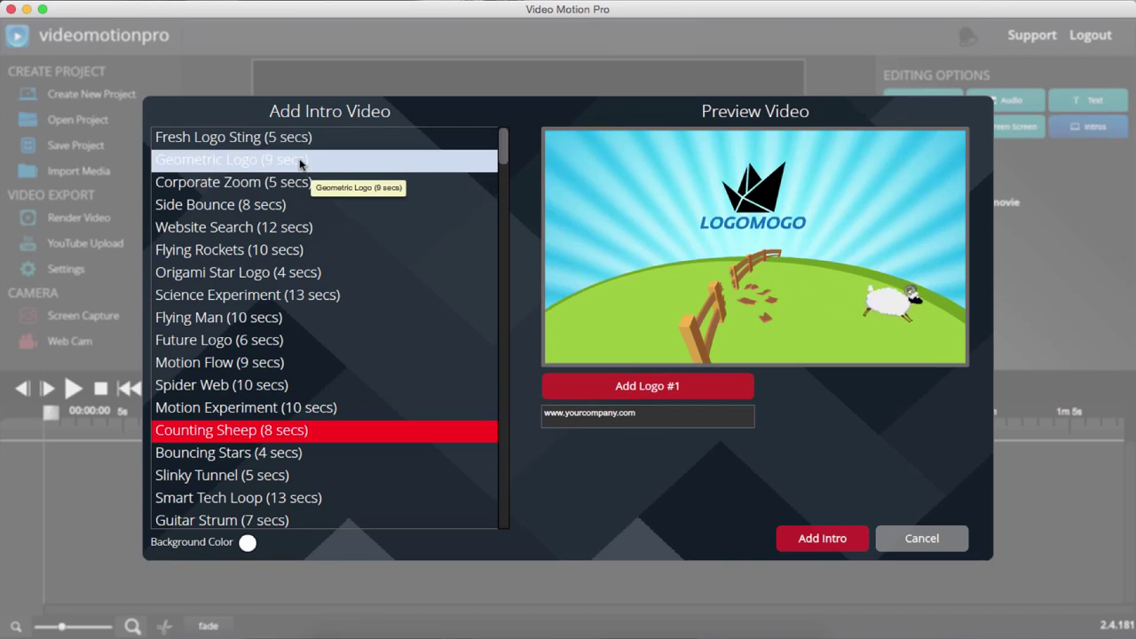
click(342, 159)
- Set the intro text to videomotionpro with Video Motion Pro Icon.png as logo, and add it
click(581, 413)
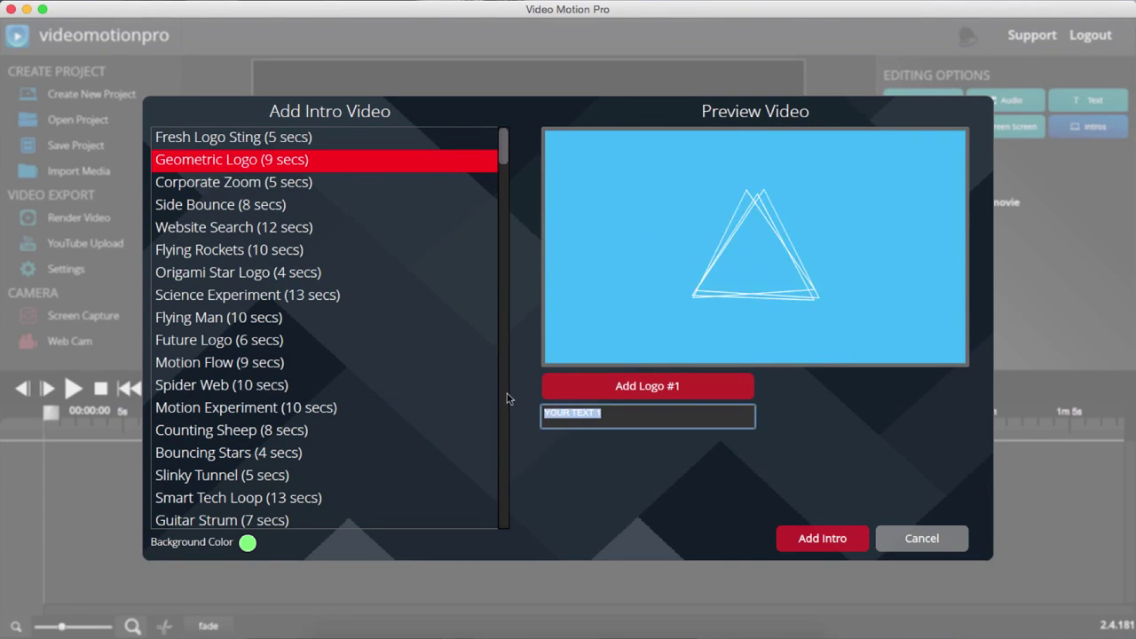
text(videomotionpro)
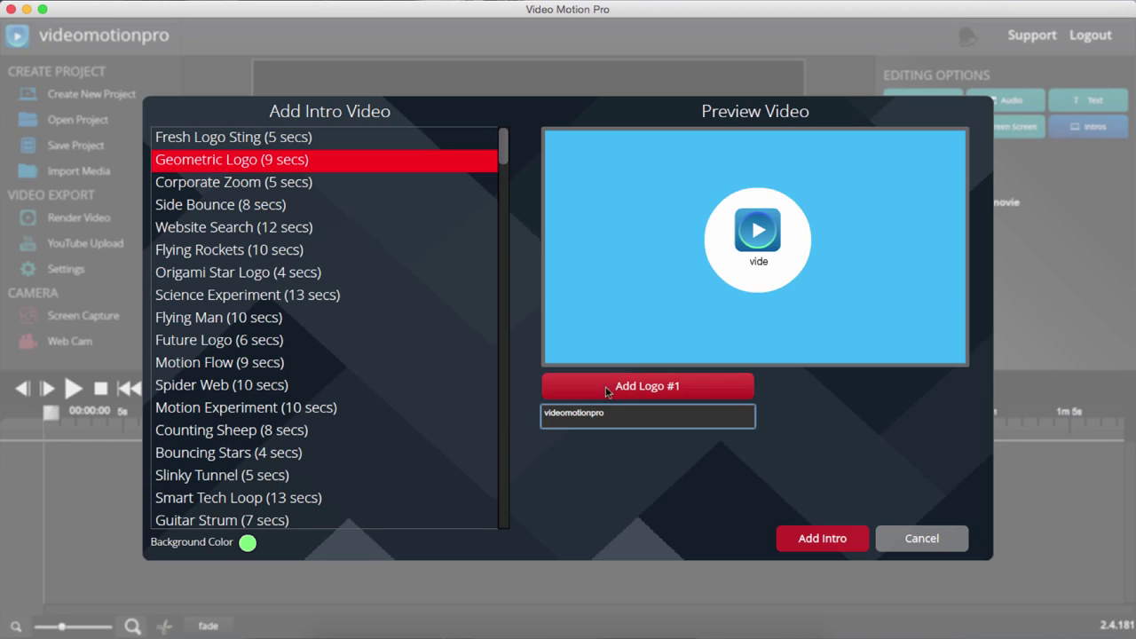
click(621, 386)
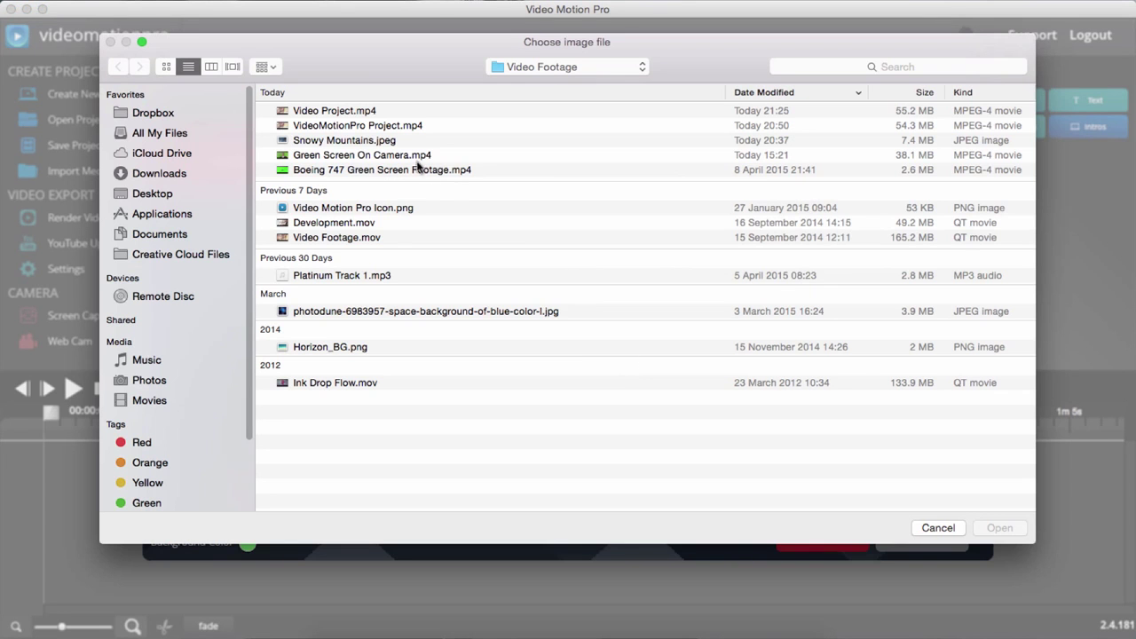
double_click(384, 211)
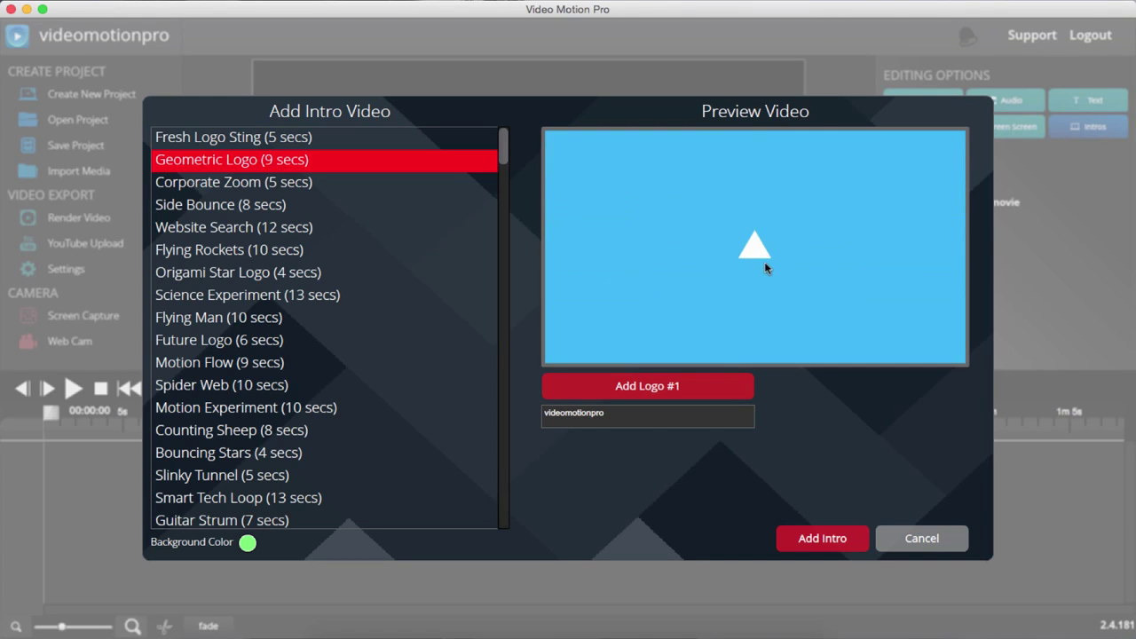
click(821, 538)
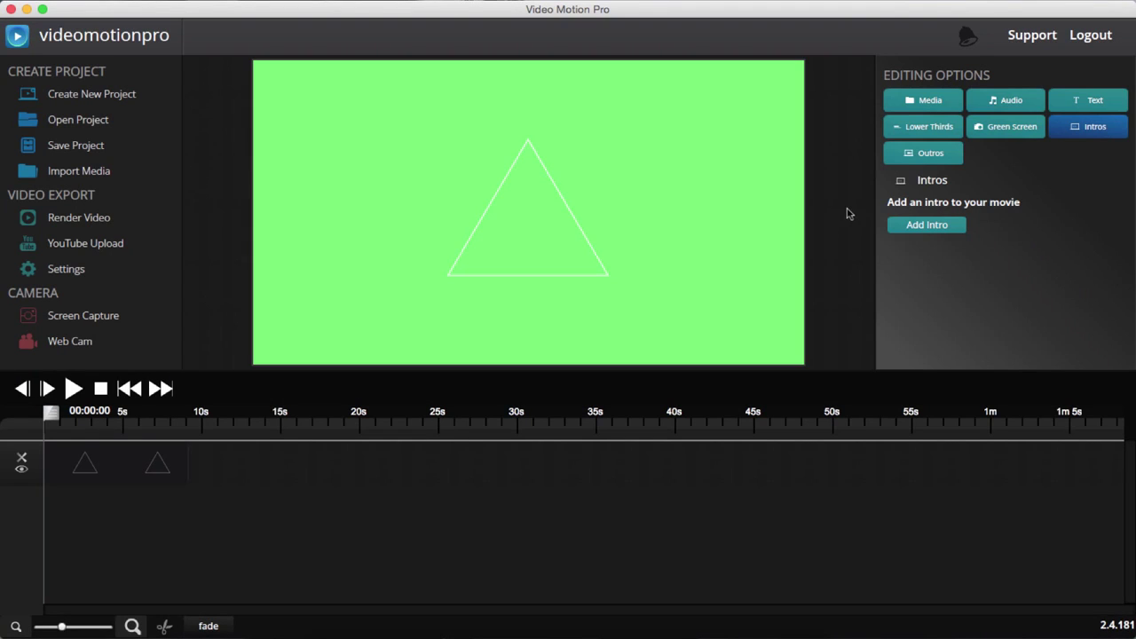
- Place Video Footage on the timeline starting near 8 seconds, and add Ink Drop Flow on a third track
click(924, 97)
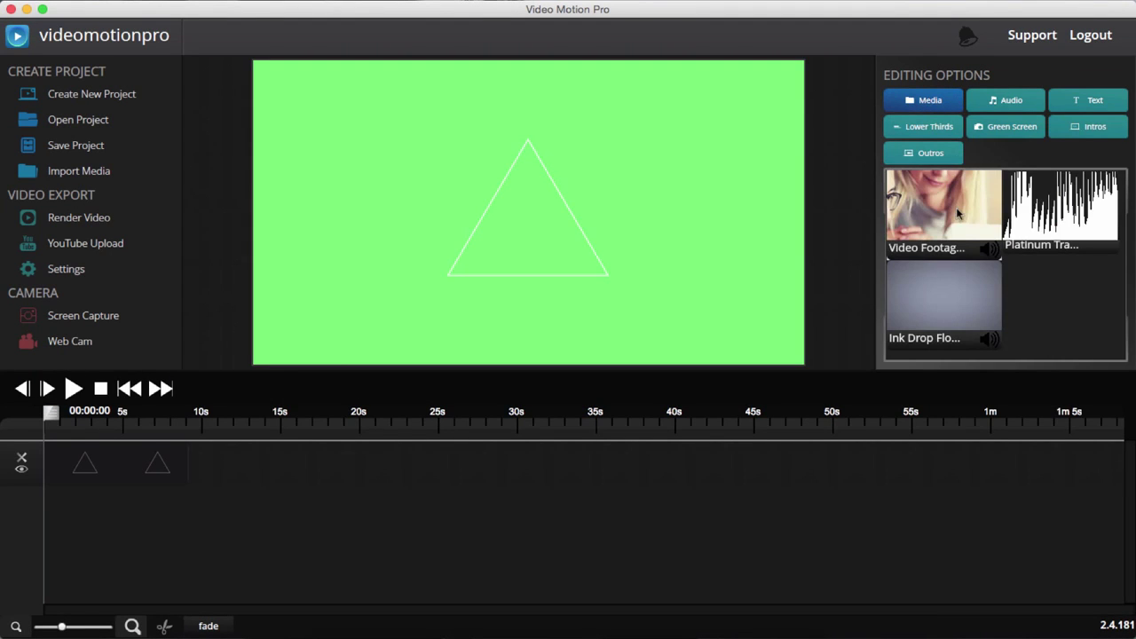
drag(966, 226, 151, 519)
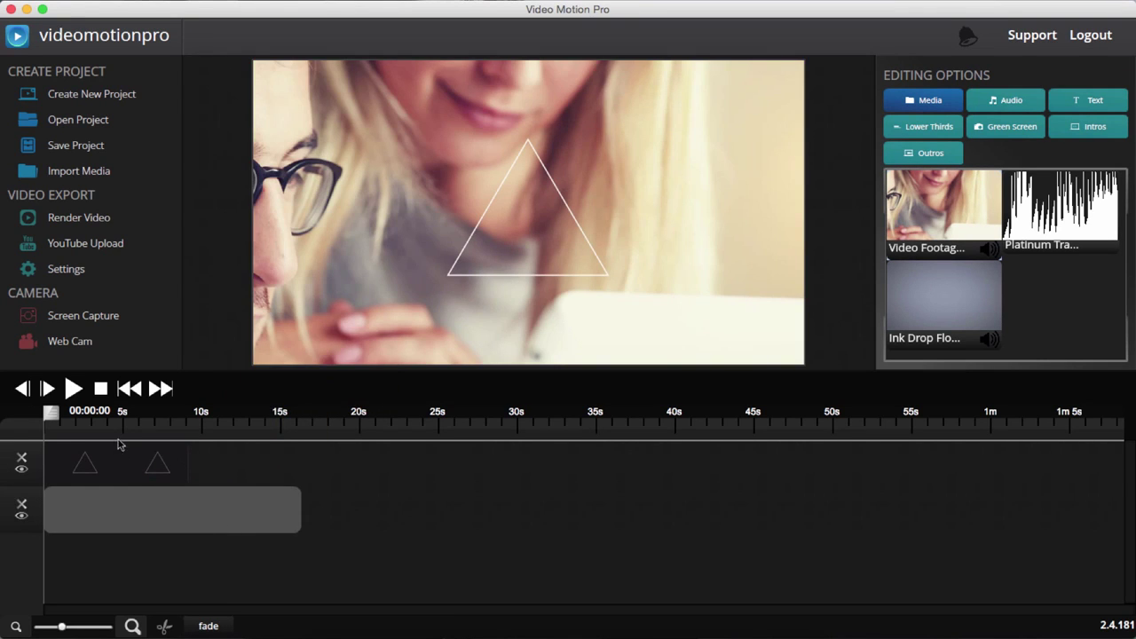
mouse_move(129, 431)
mouse_down()
mouse_move(139, 422)
mouse_move(311, 455)
mouse_up()
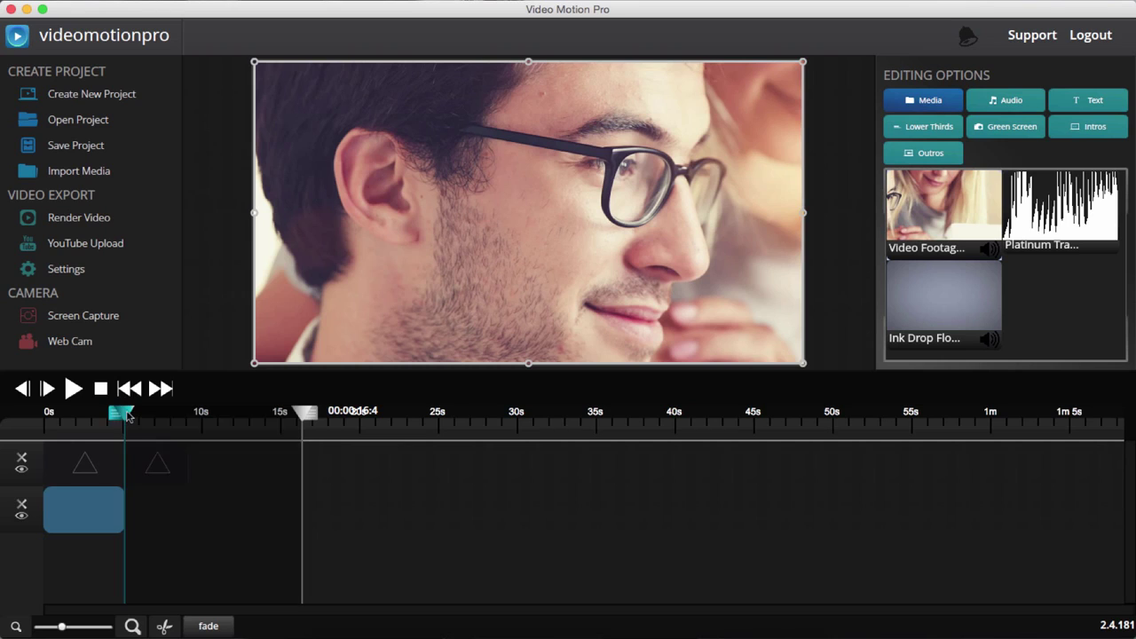
drag(71, 509, 208, 513)
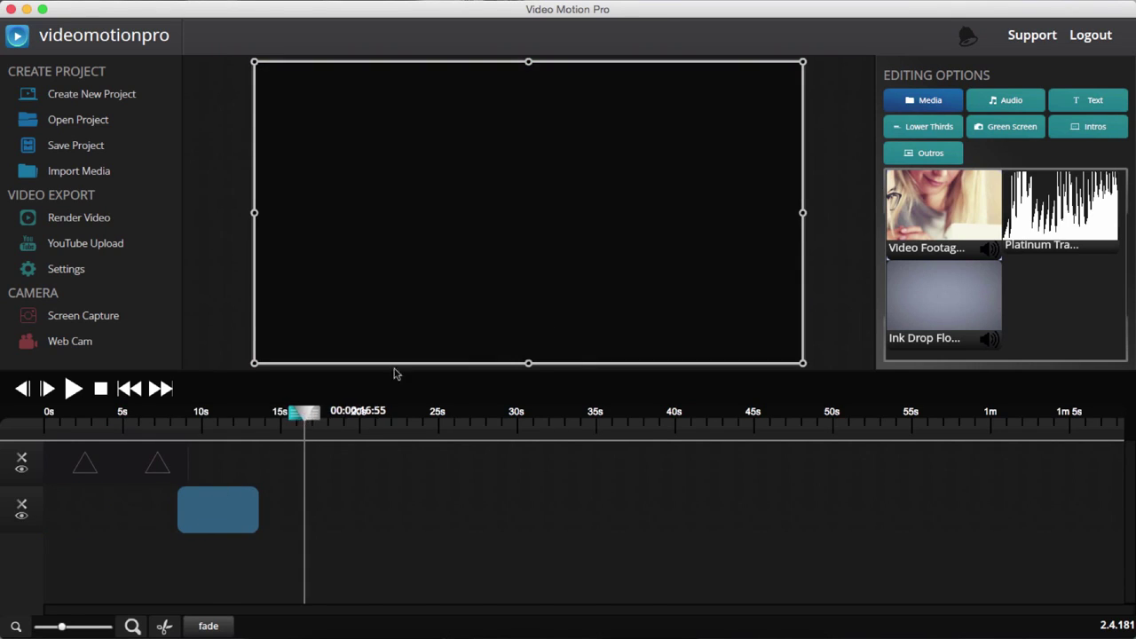
mouse_move(938, 303)
mouse_down()
mouse_move(622, 394)
mouse_move(218, 573)
mouse_move(222, 565)
mouse_up()
- Split the Ink Drop clip at about 6 seconds and slide the kept piece to start at 13 seconds
mouse_move(249, 420)
mouse_down()
mouse_move(116, 422)
mouse_move(145, 417)
mouse_move(456, 469)
mouse_move(451, 461)
mouse_up()
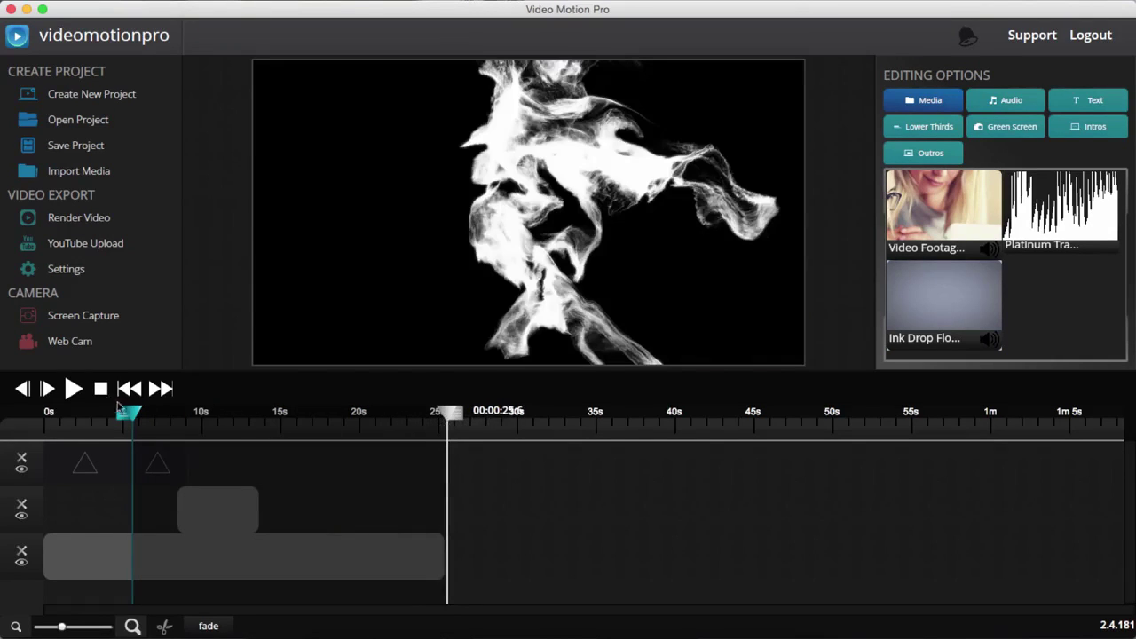
drag(130, 412, 149, 417)
click(138, 557)
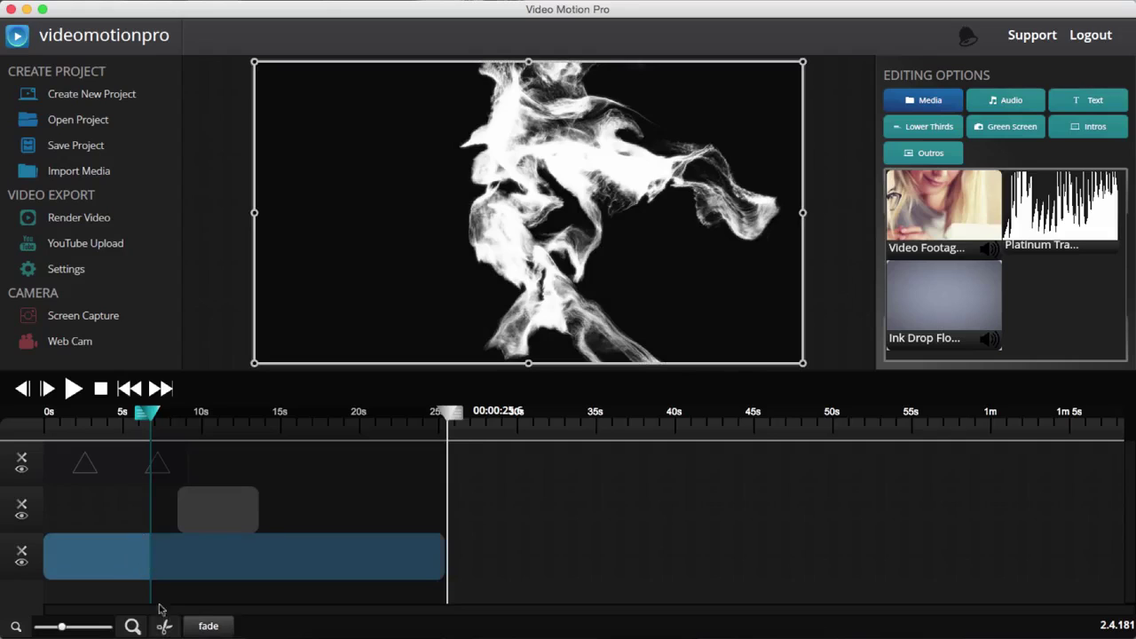
click(164, 626)
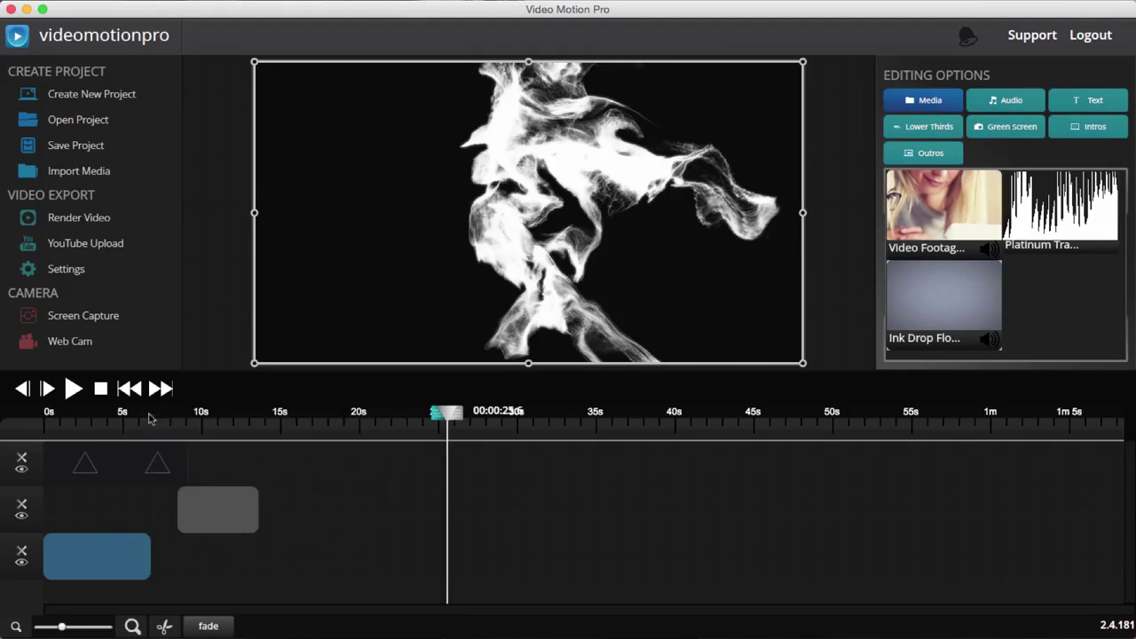
drag(87, 552, 300, 577)
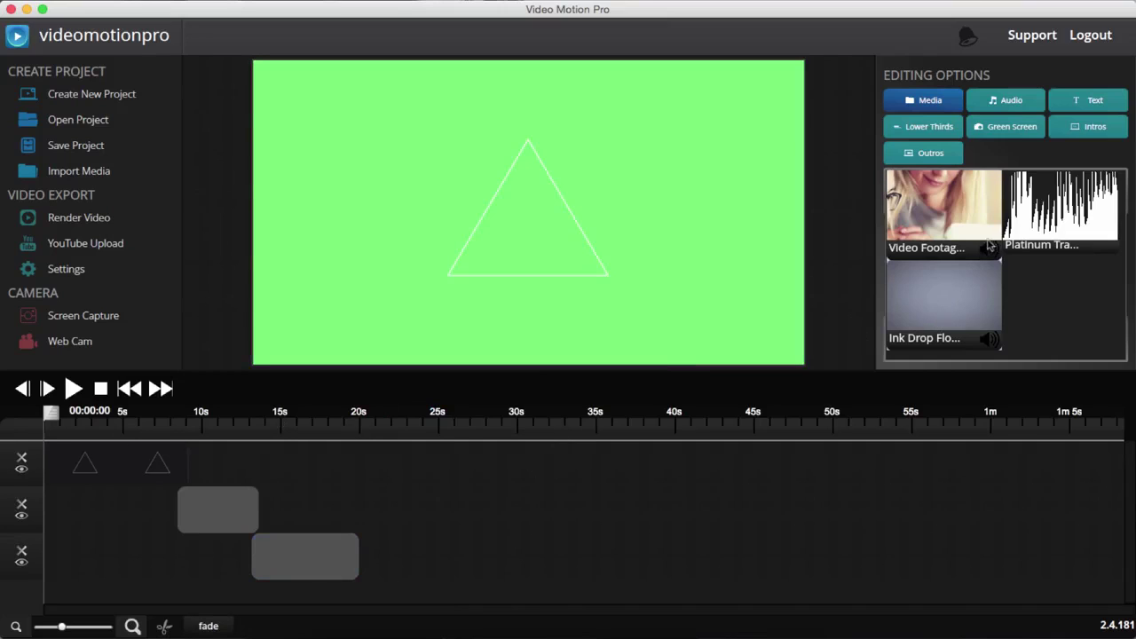
- Browse the lower-third styles and choose Modern Lower Third 4
click(930, 127)
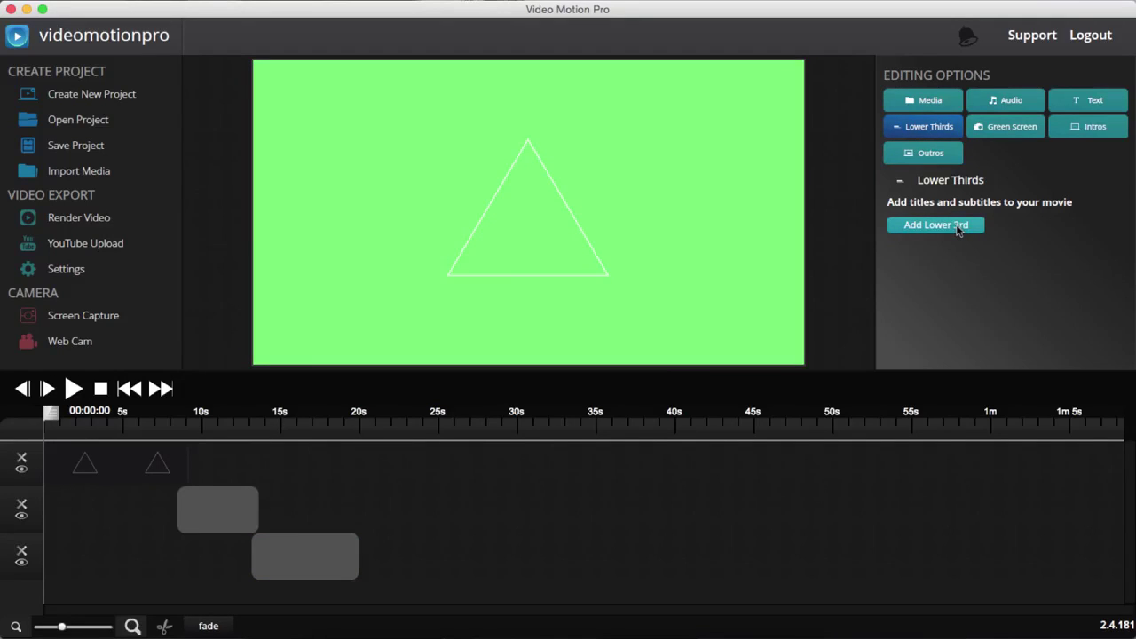
click(959, 227)
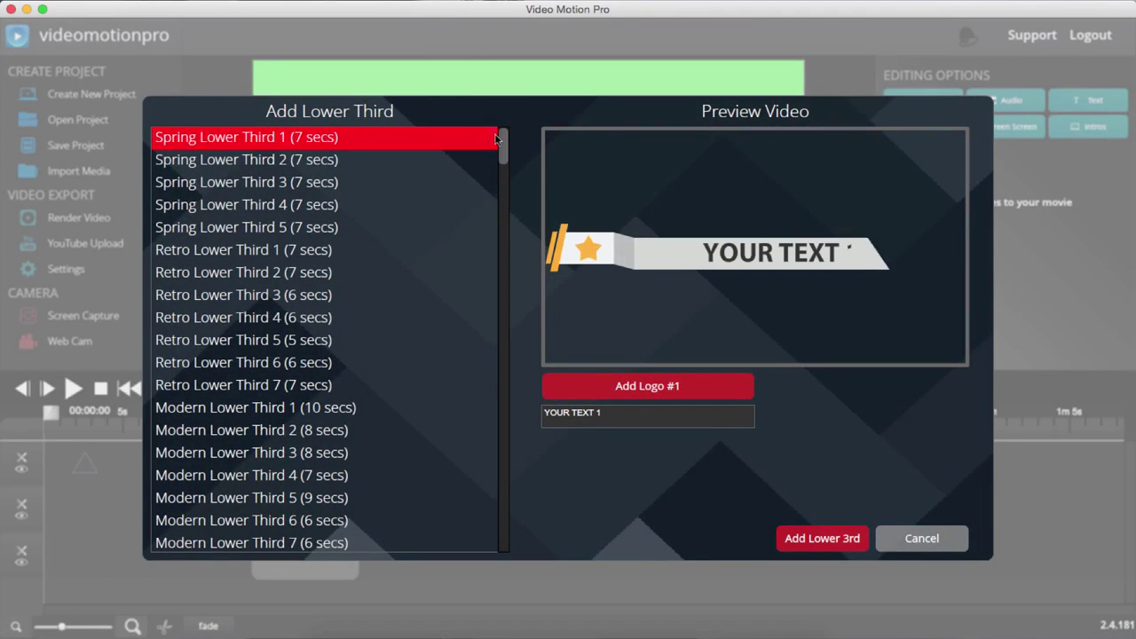
drag(503, 150, 484, 245)
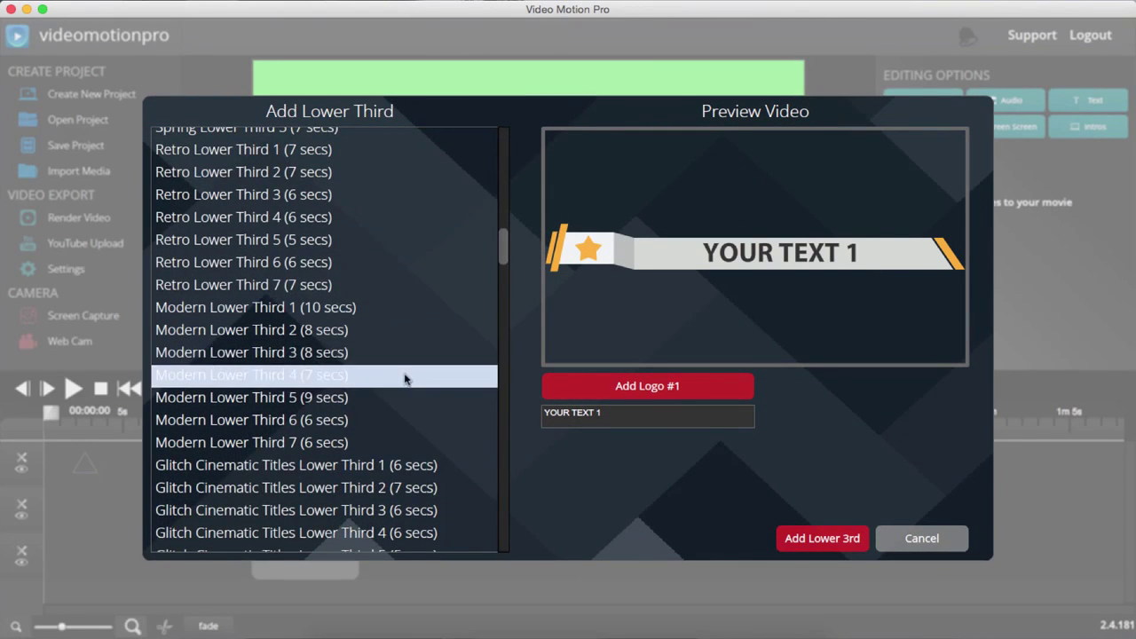
click(385, 284)
click(374, 218)
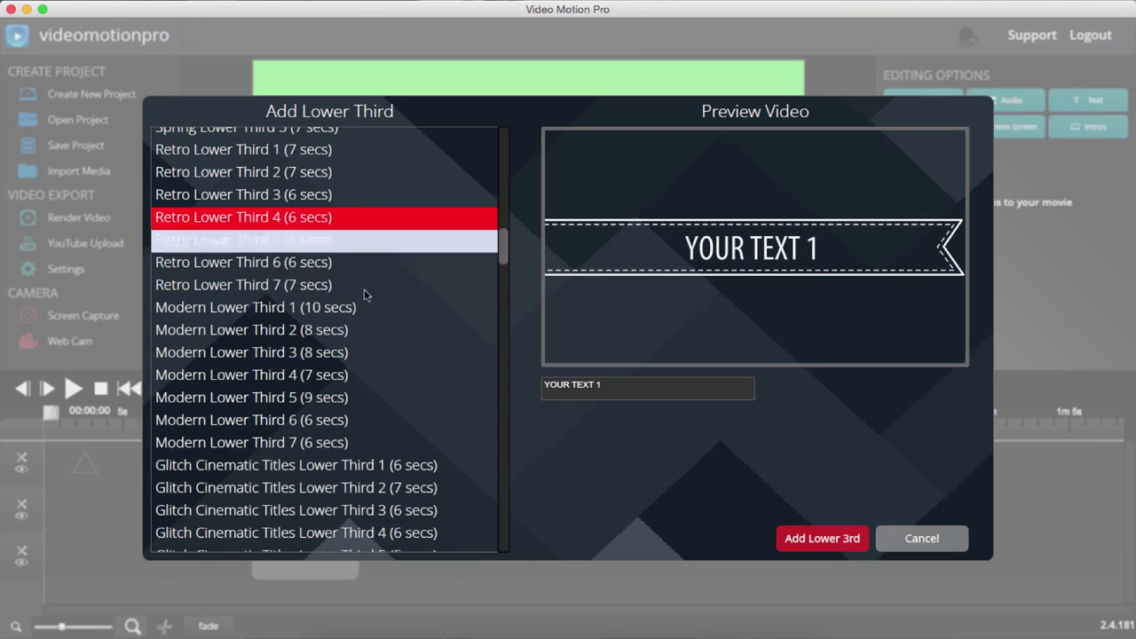
click(353, 360)
drag(505, 258, 476, 399)
click(477, 396)
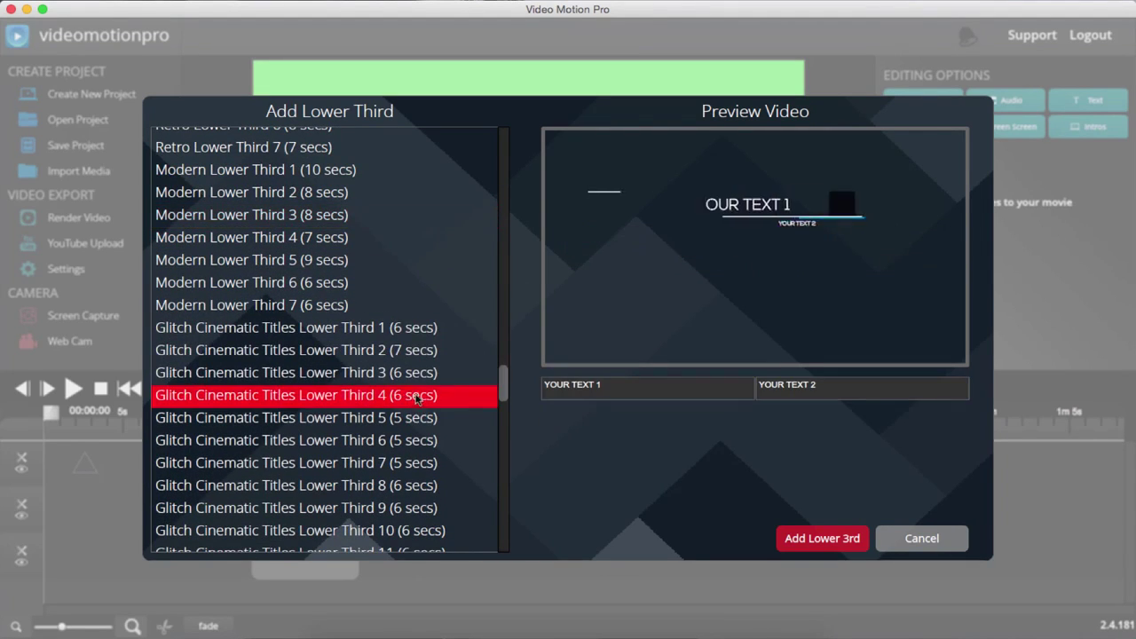
click(495, 373)
drag(503, 379, 502, 321)
click(494, 497)
click(482, 384)
click(452, 296)
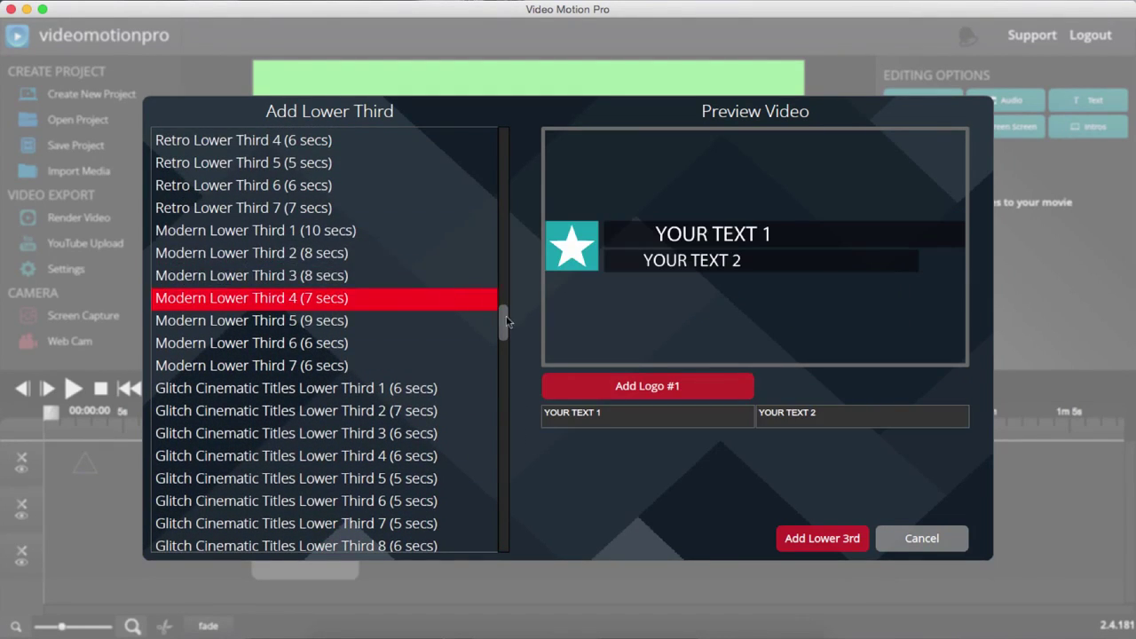
- Enter the presenter's name and videomotionpro, use the app icon as logo, and add the lower third
drag(599, 414, 545, 413)
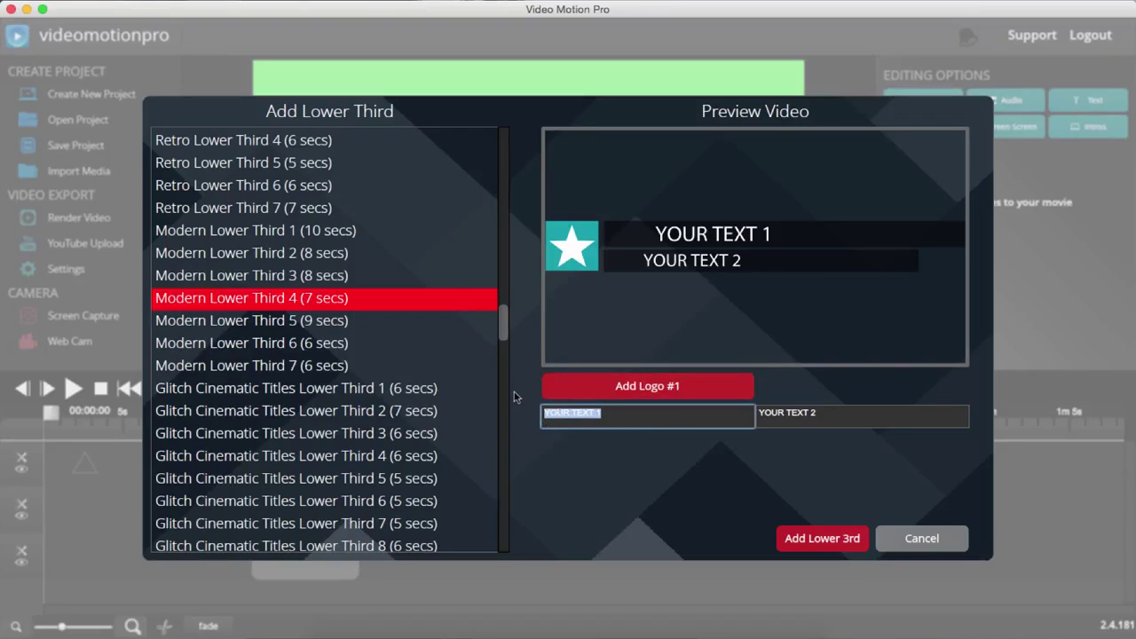
text(JOSH RATTA)
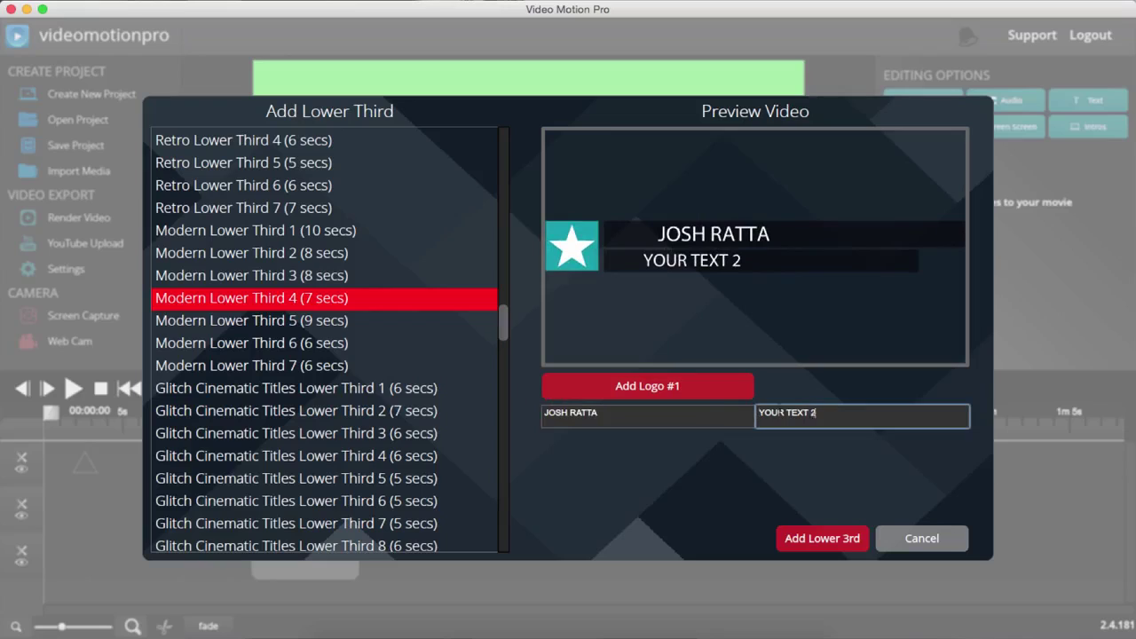
key(Tab)
text(V)
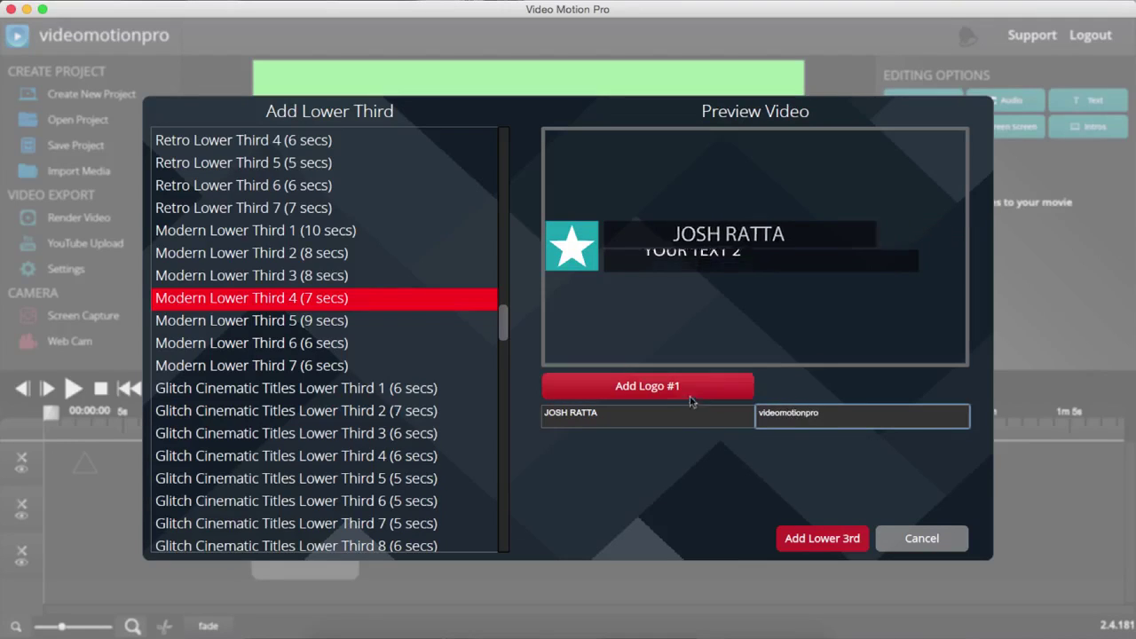
click(679, 387)
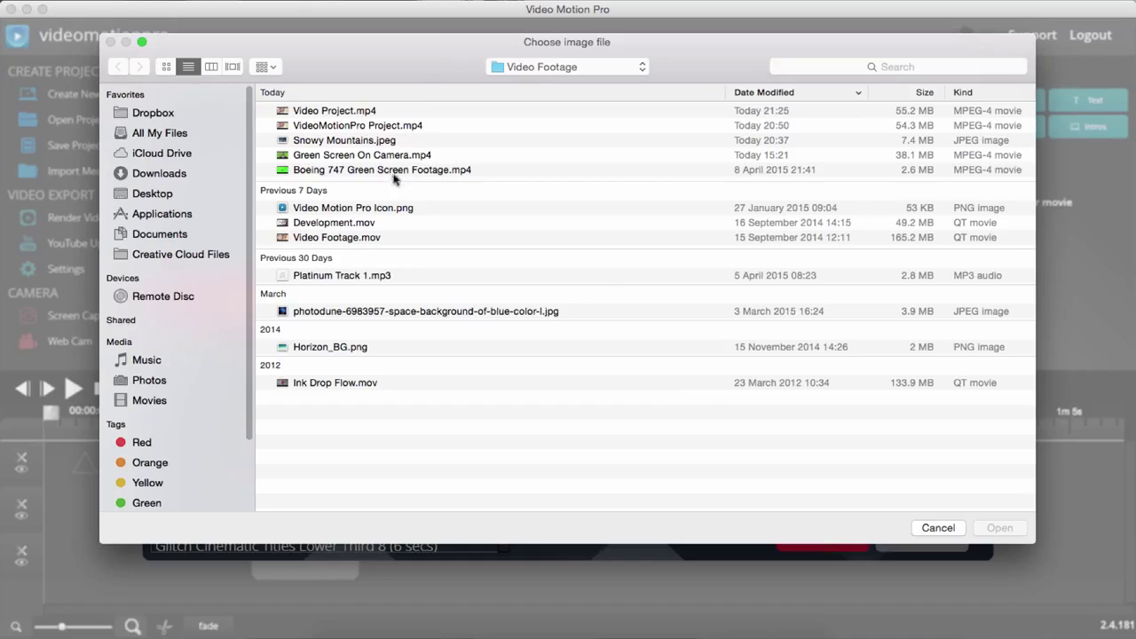
double_click(389, 207)
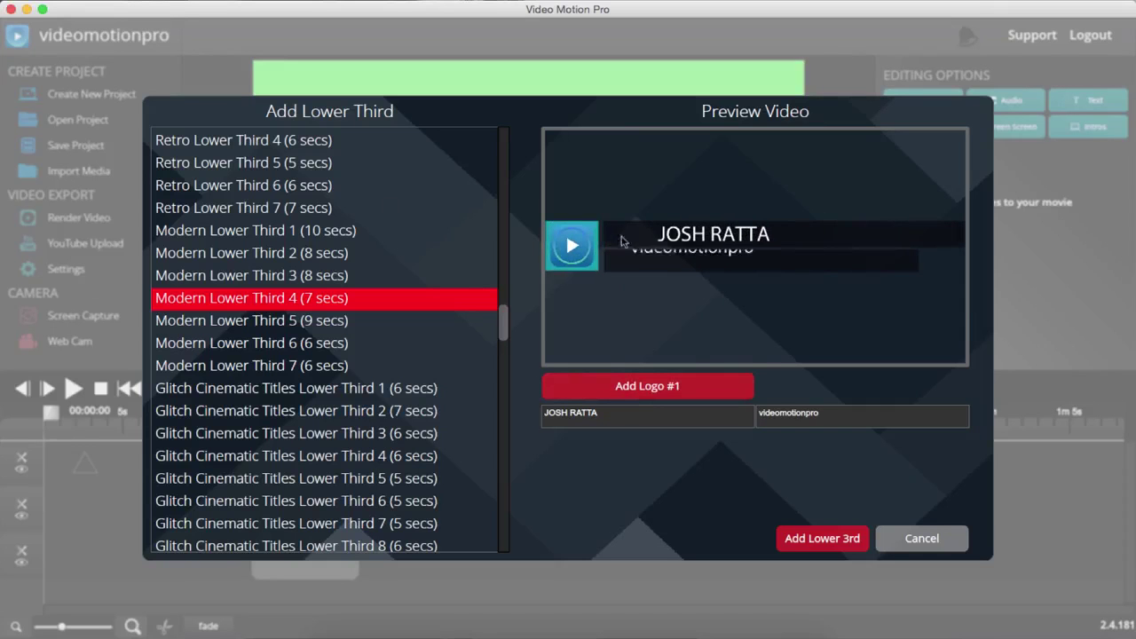
click(822, 539)
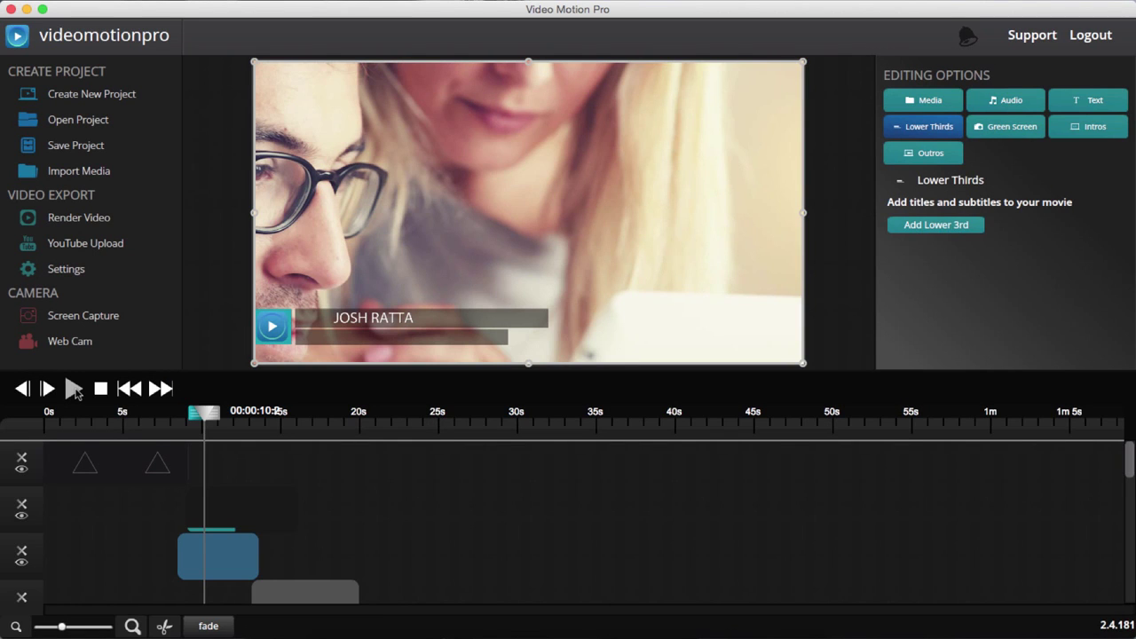
- Play the project to check the name lower third over the footage, then stop playback
click(75, 391)
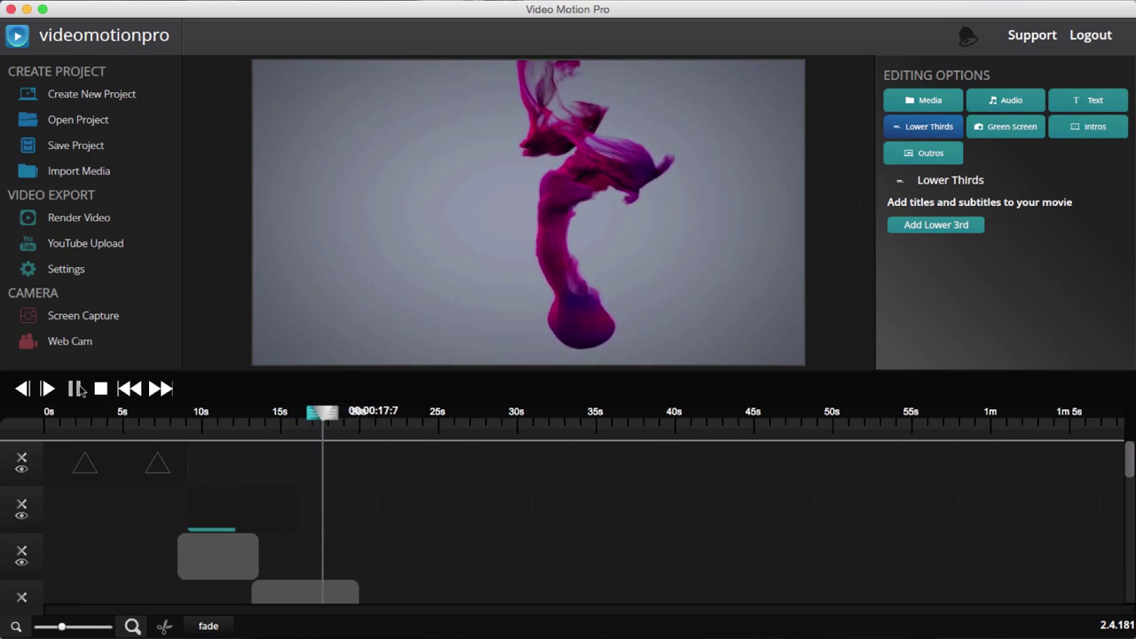
click(379, 545)
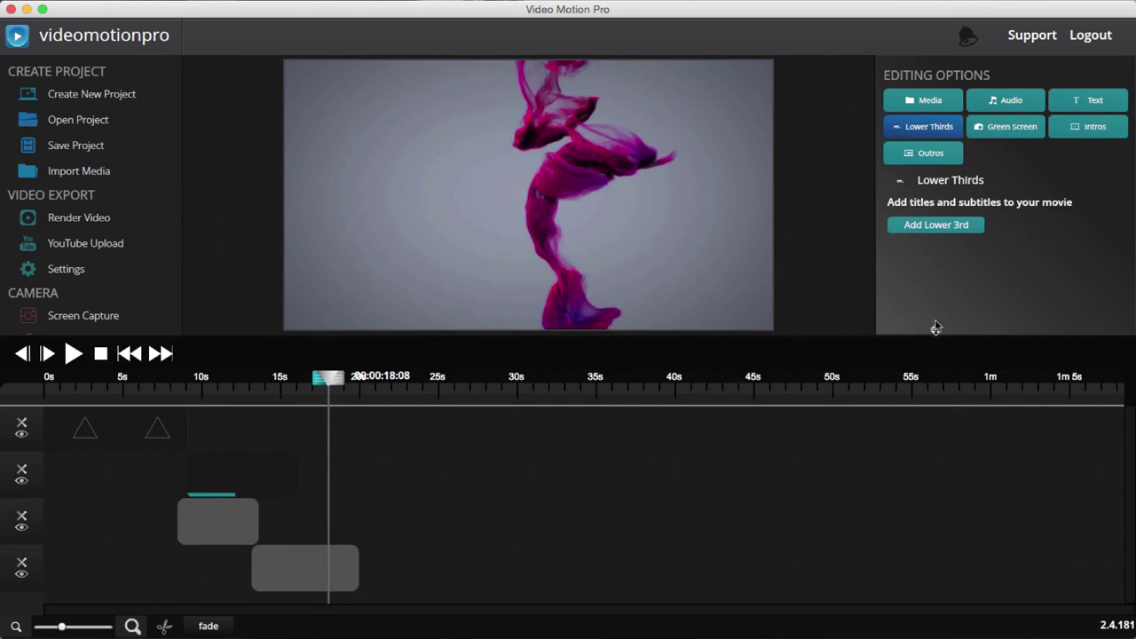
click(923, 152)
- Preview several outro templates and settle on the Motion Zoom Outro
click(938, 228)
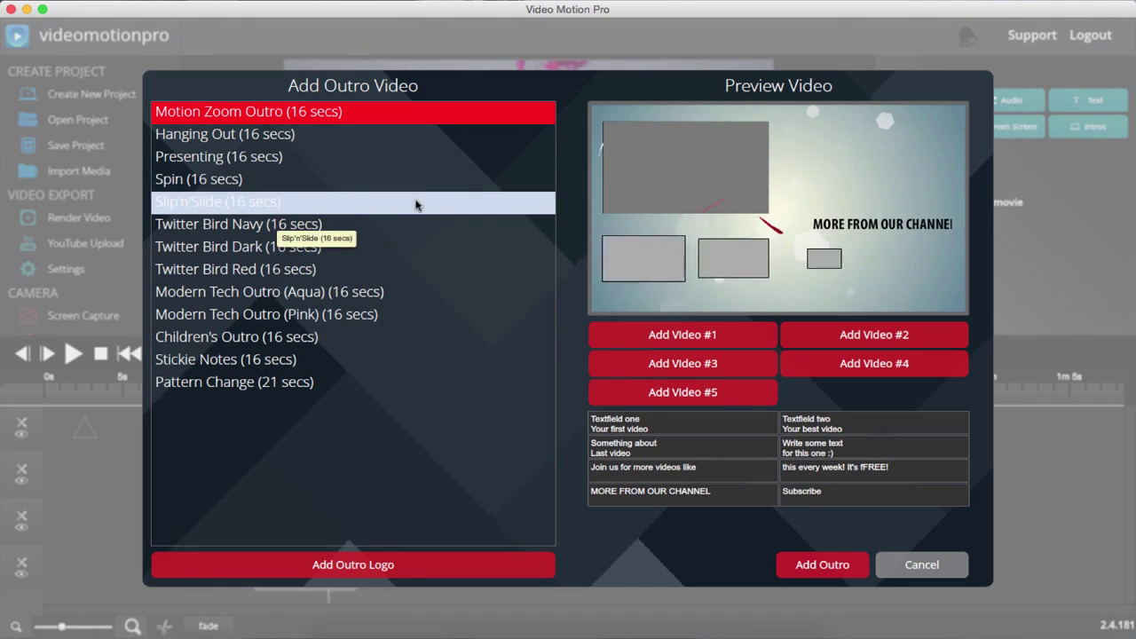
click(307, 183)
click(319, 252)
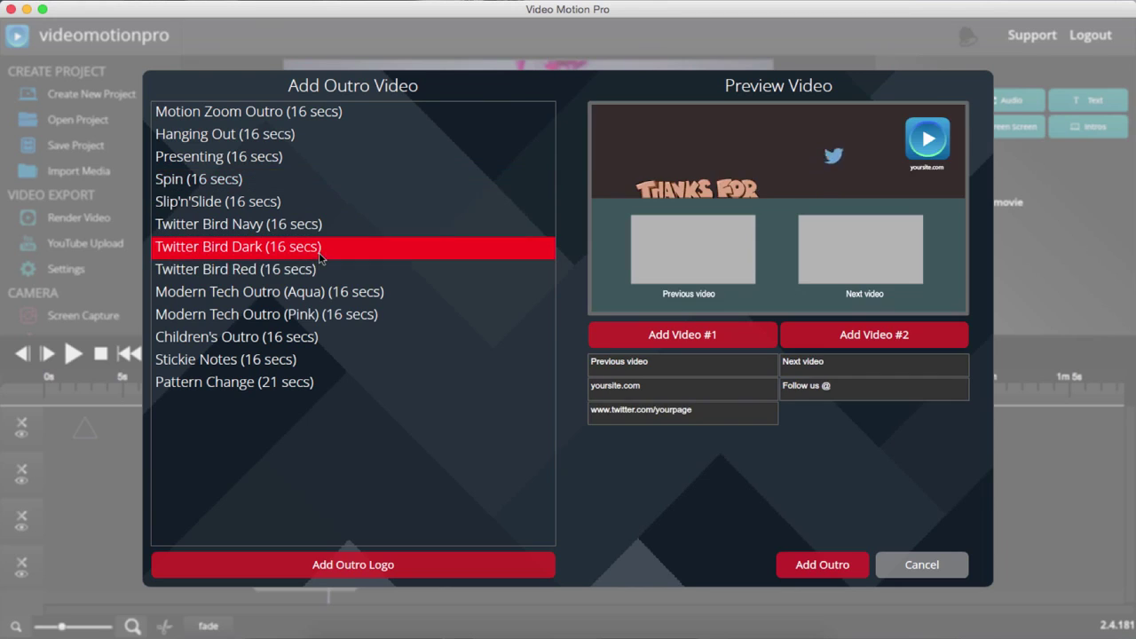
click(321, 316)
click(327, 359)
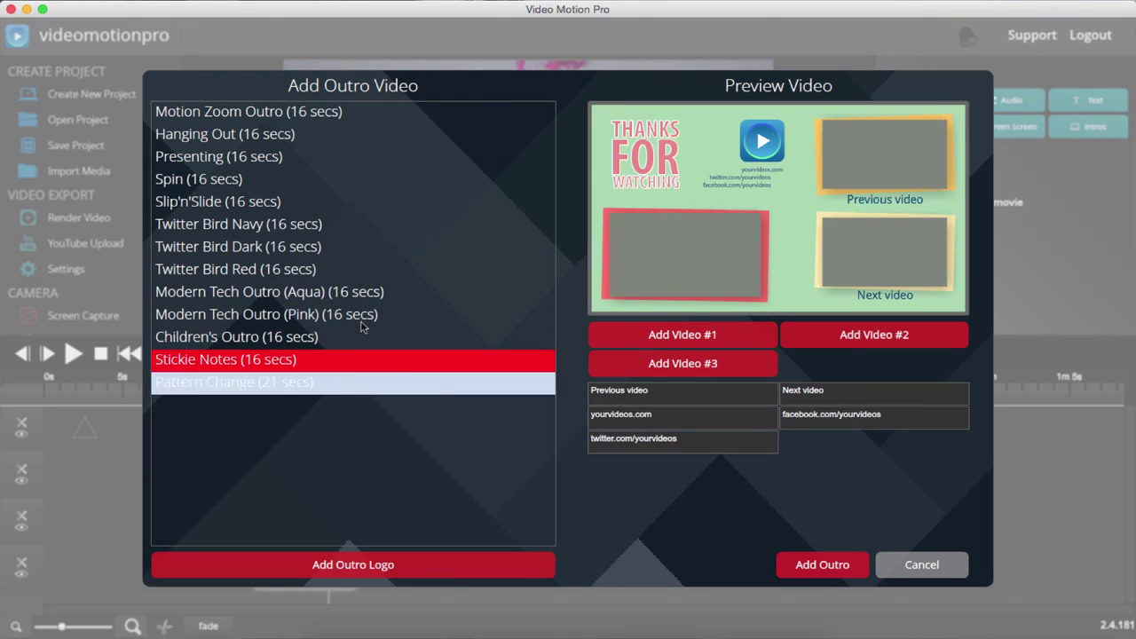
click(292, 113)
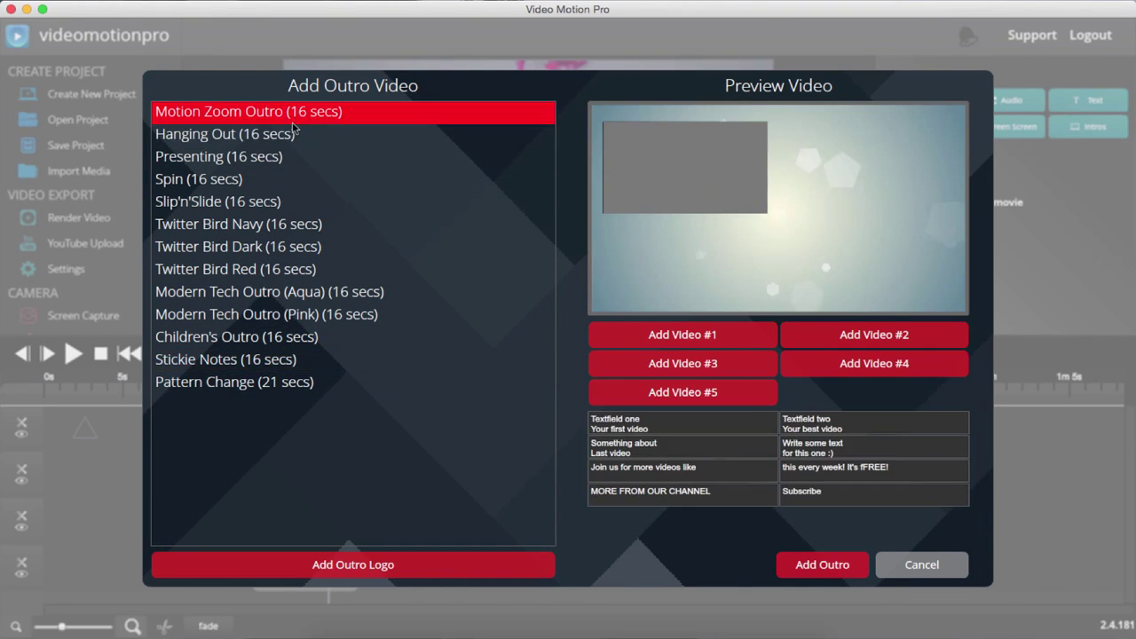
- Fill the outro's video slots, set captions Video 1–Video 4 and heading MORE COOL VIDEOS, then add it
click(708, 397)
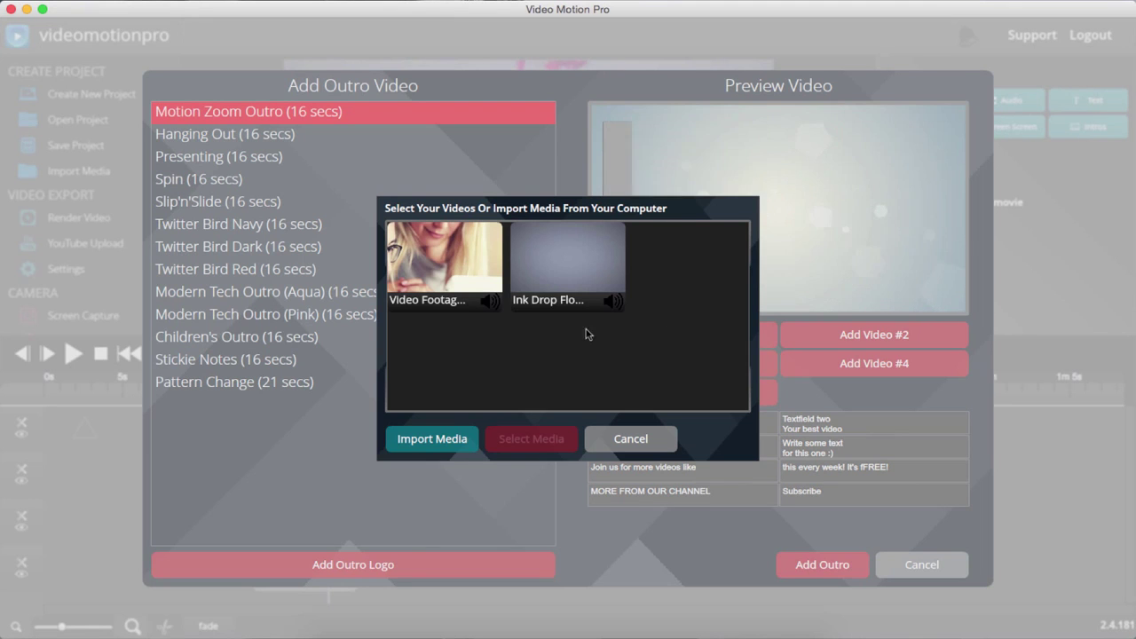
click(451, 437)
key(Escape)
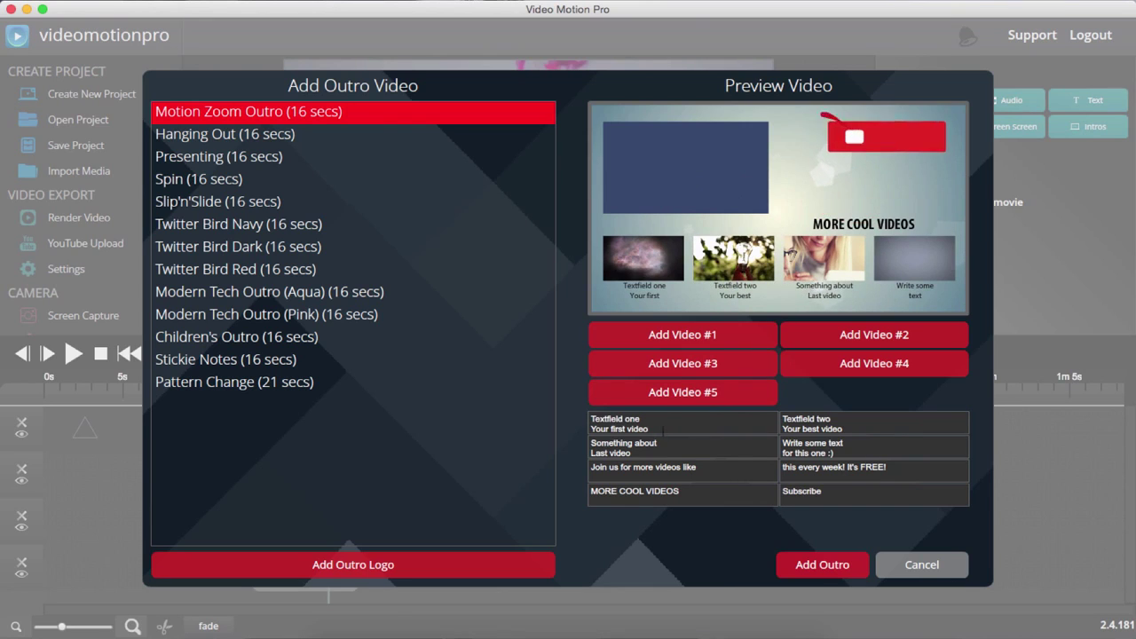
drag(673, 426, 583, 403)
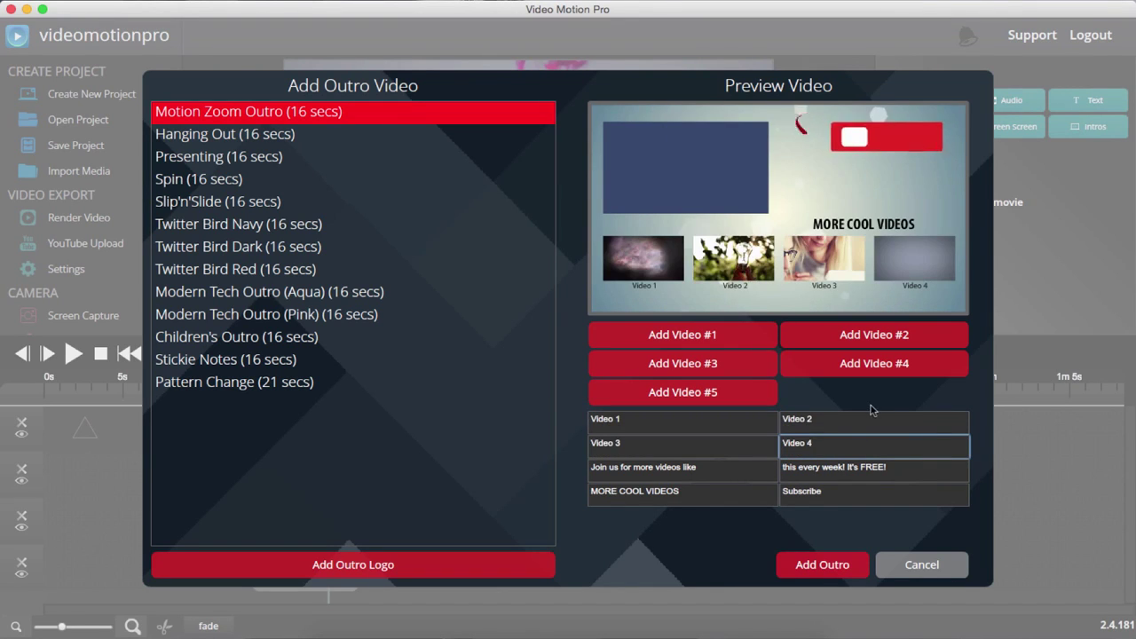
click(830, 567)
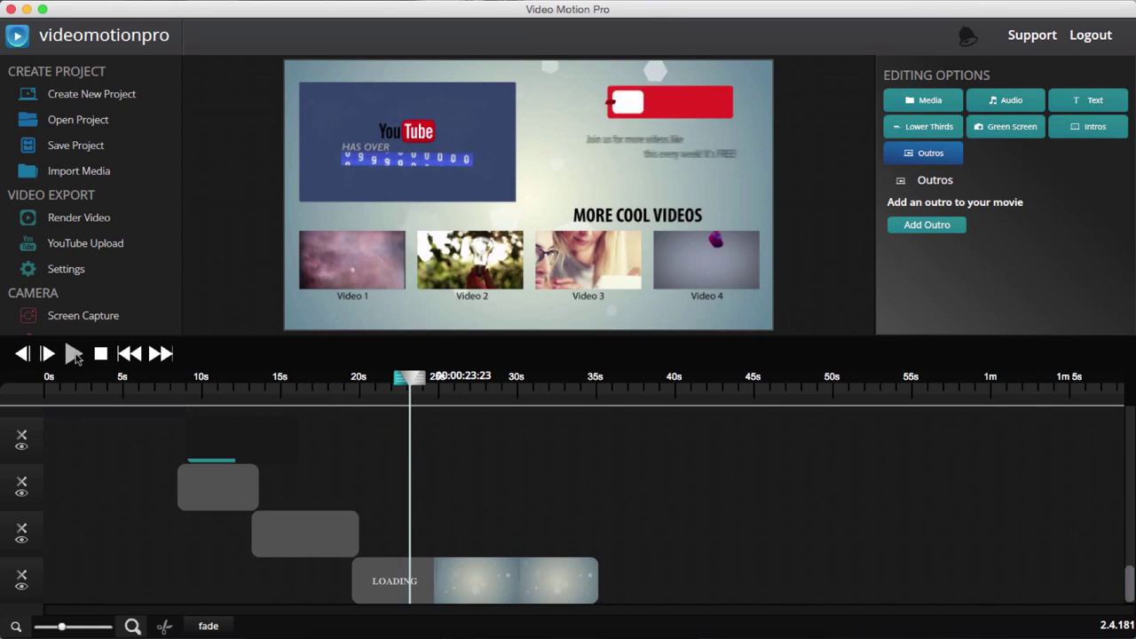
- Review the outro playback, then drop Platinum Track 1.mp3 onto the bottom timeline track
click(75, 354)
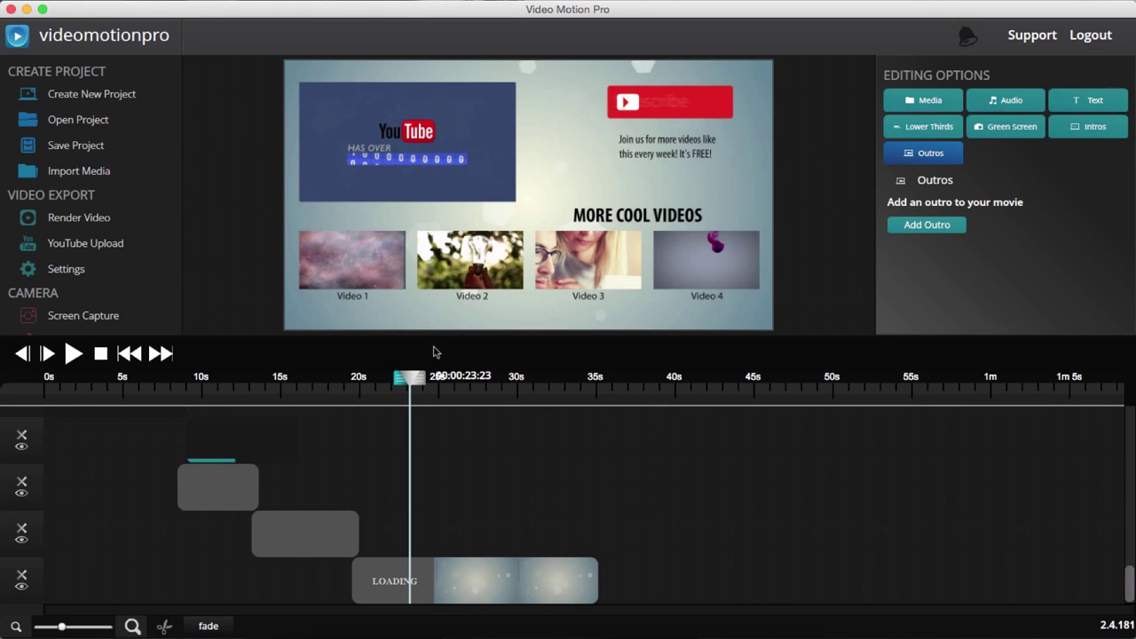
drag(411, 379, 420, 380)
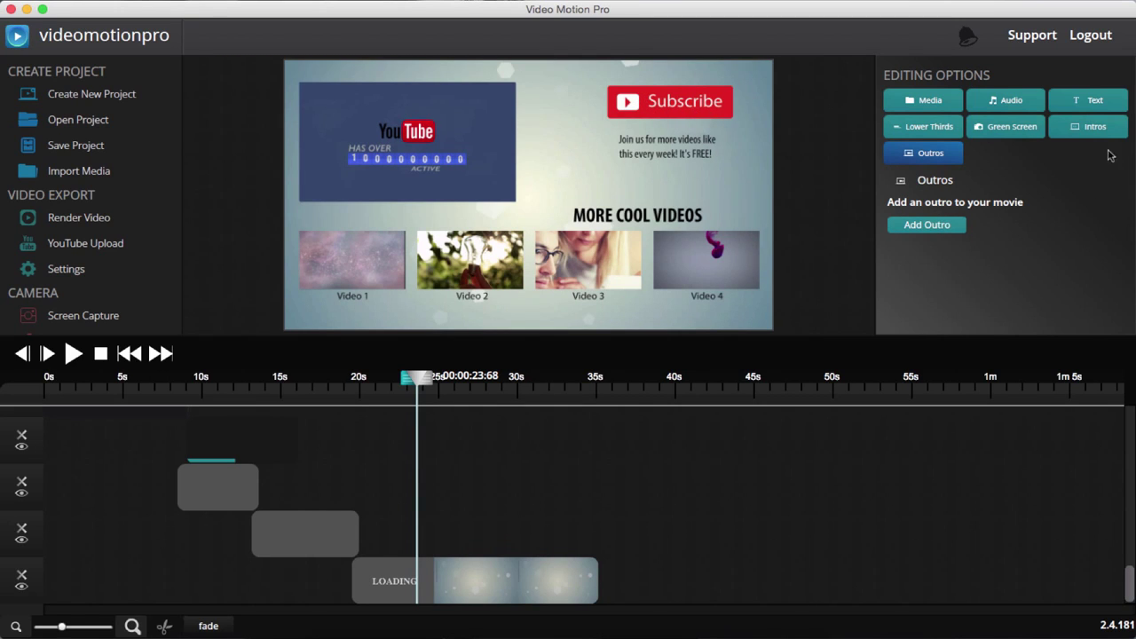
click(923, 100)
drag(1067, 228, 426, 593)
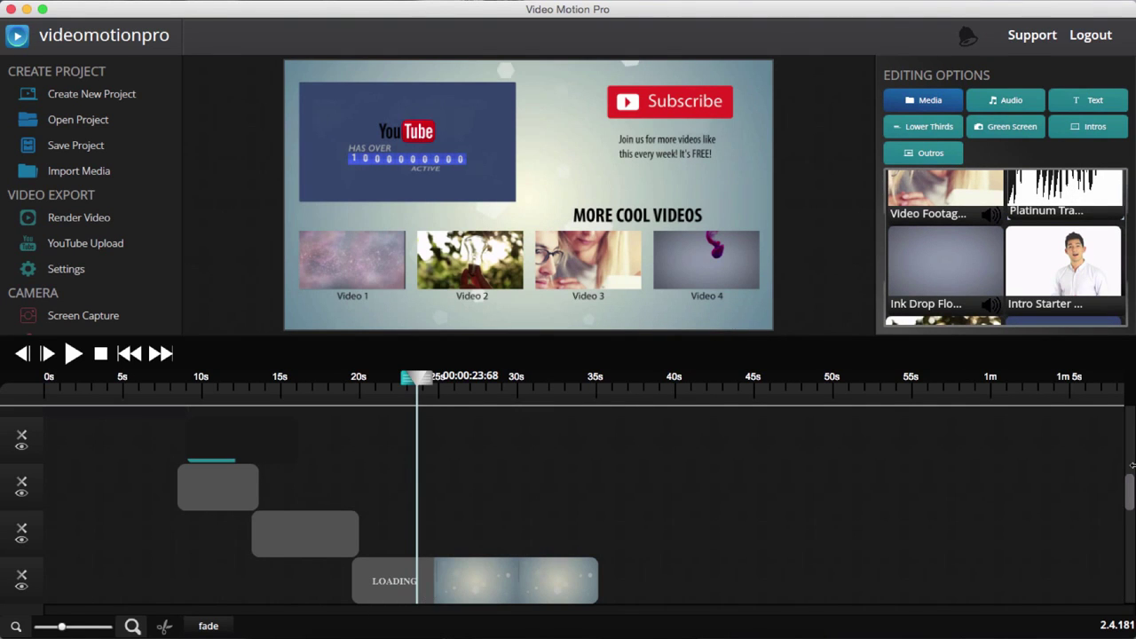
- Cut the Platinum Track music where the video ends, around 32 seconds, discarding the remainder
drag(1129, 490, 1123, 628)
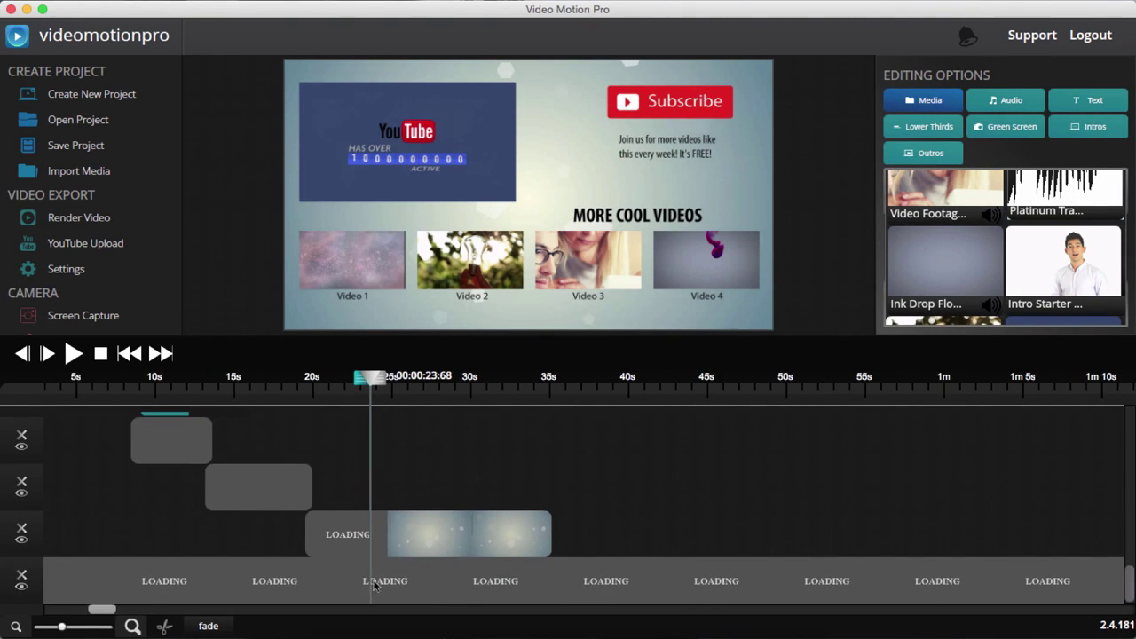
click(133, 627)
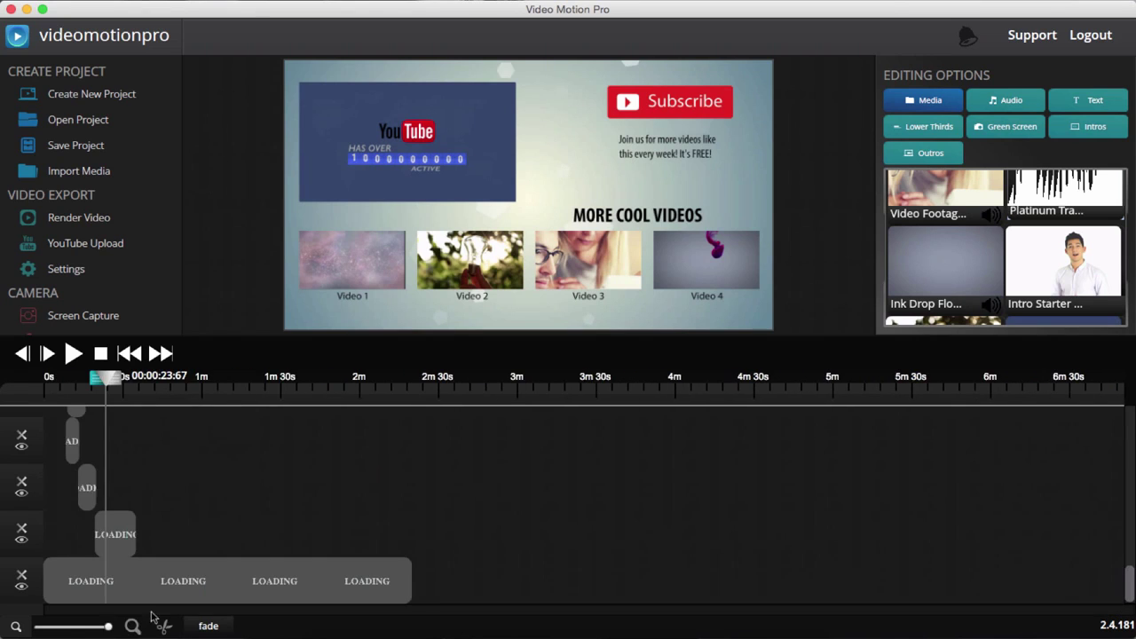
drag(105, 377, 422, 447)
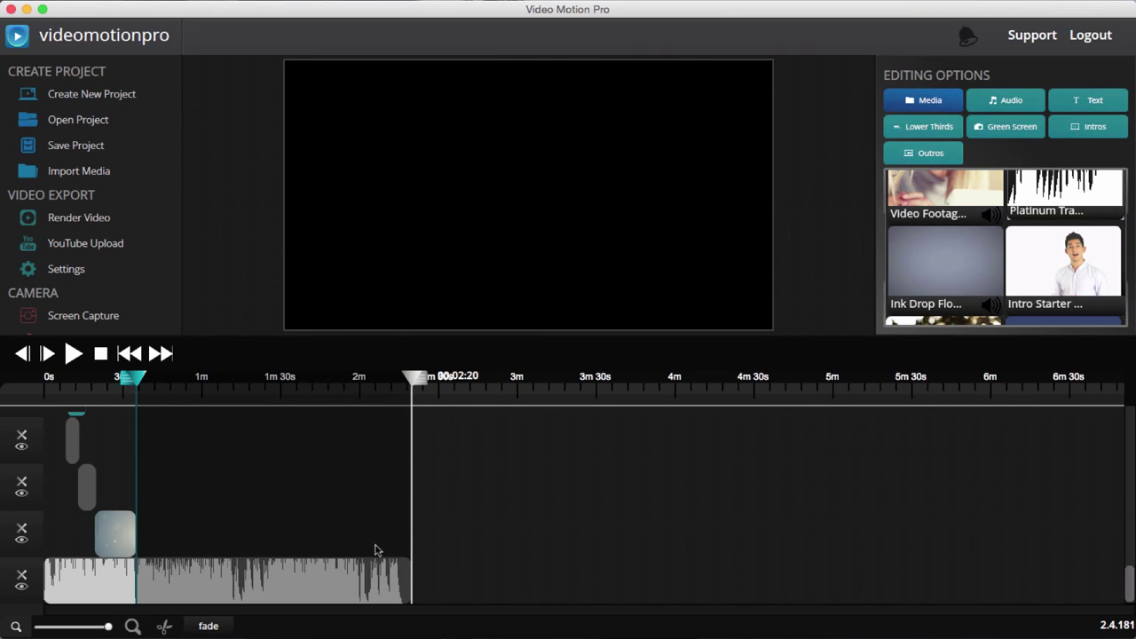
click(325, 602)
click(162, 628)
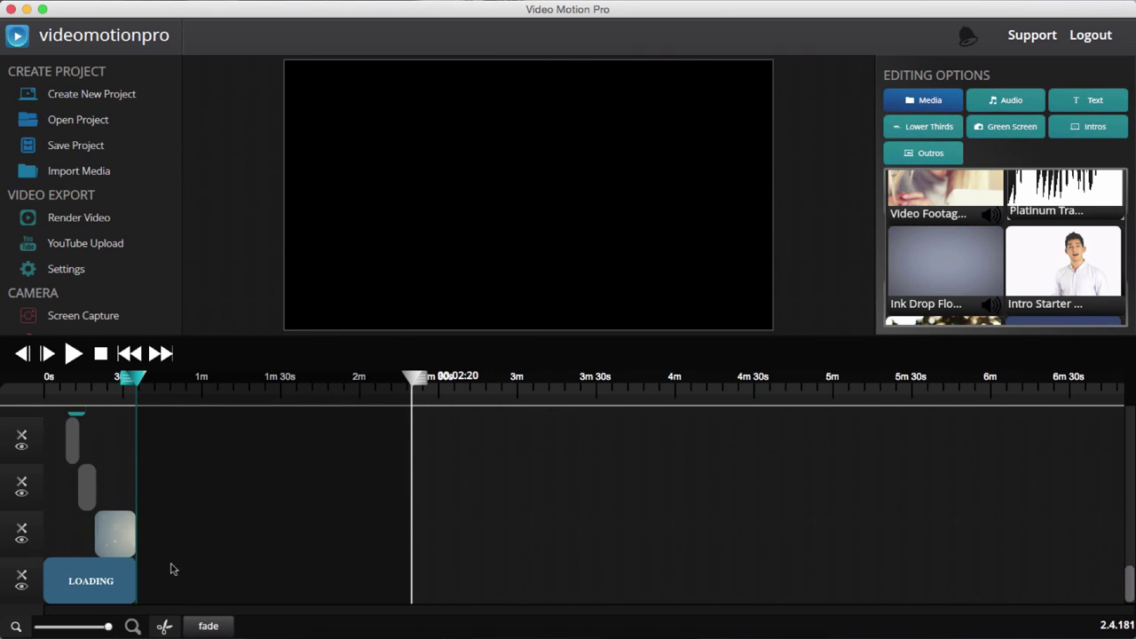
click(129, 381)
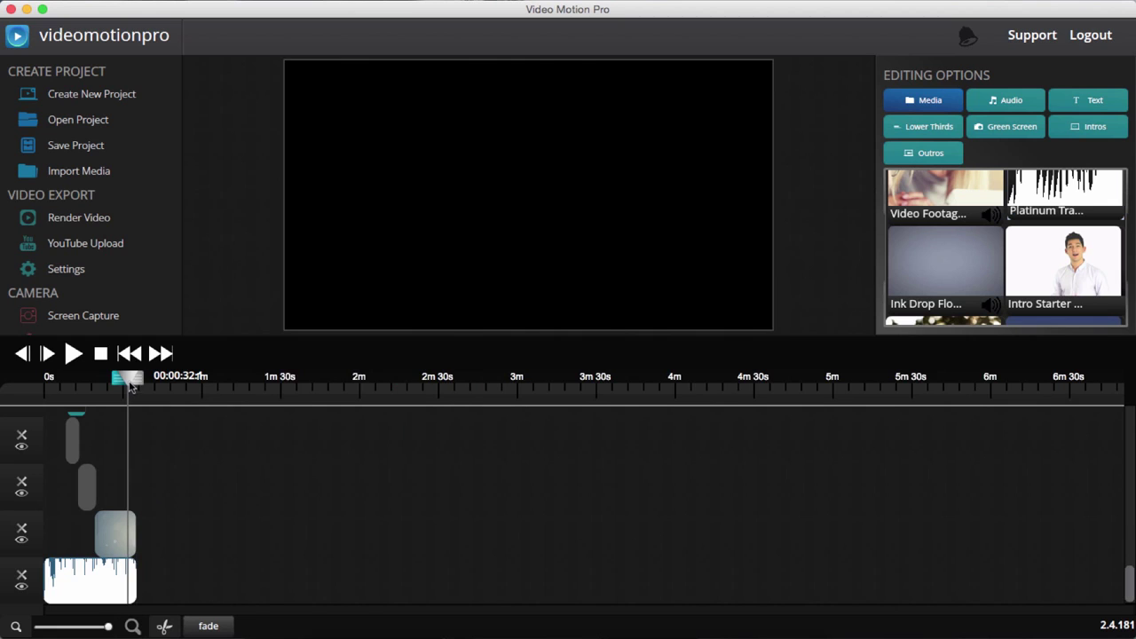
- Name the 1280x720 MP4 output in the Video Footage folder and start rendering it
click(75, 219)
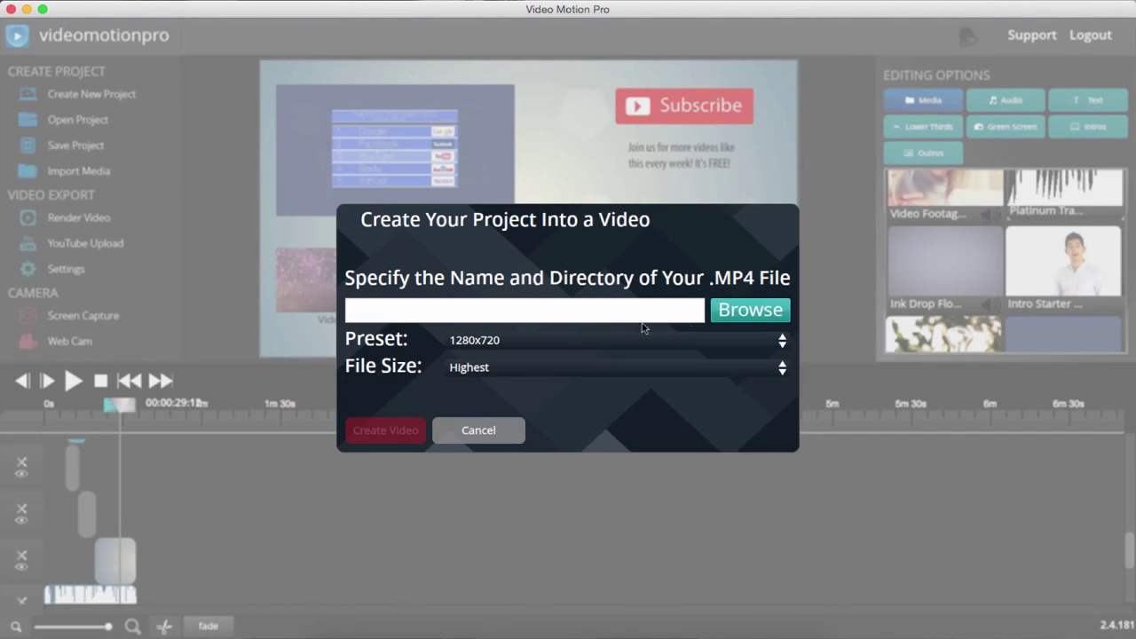
click(744, 316)
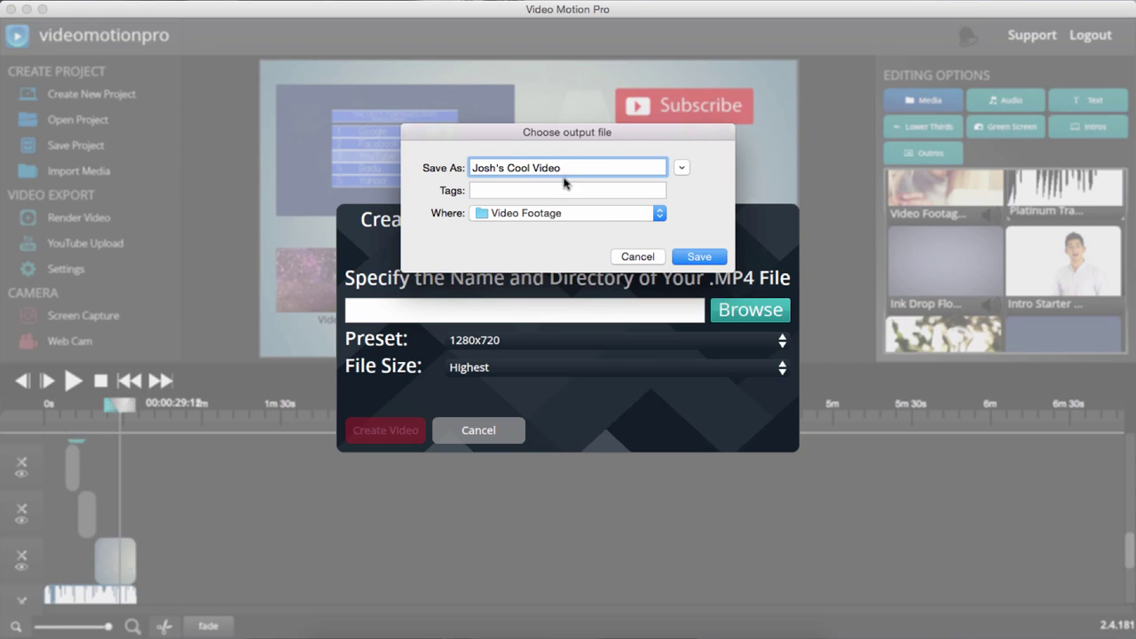
click(588, 213)
click(587, 216)
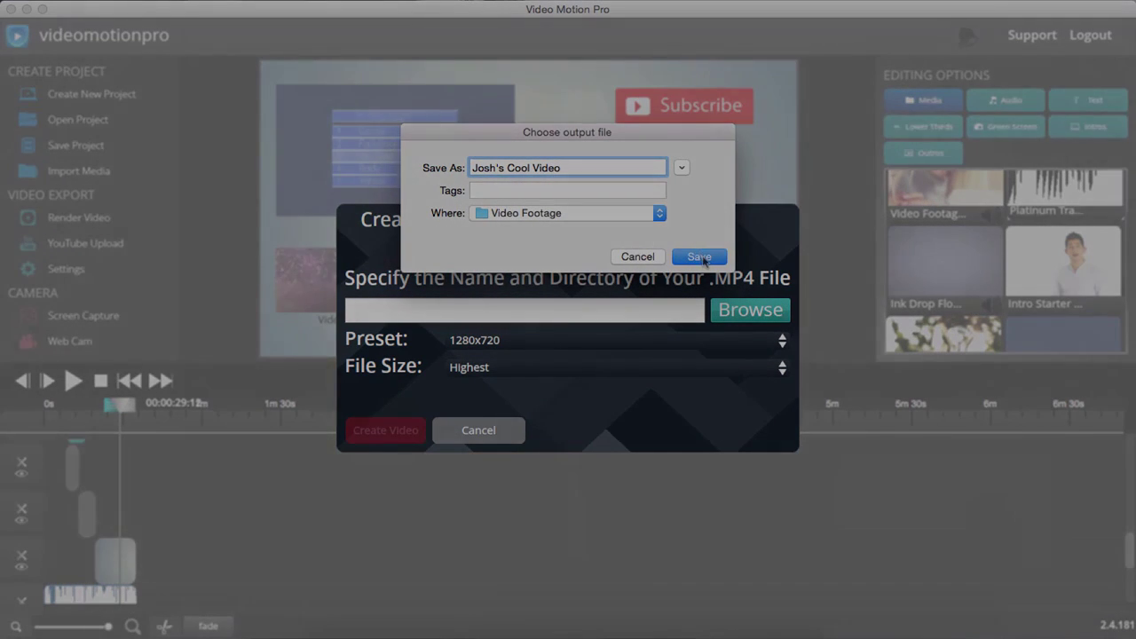
click(699, 256)
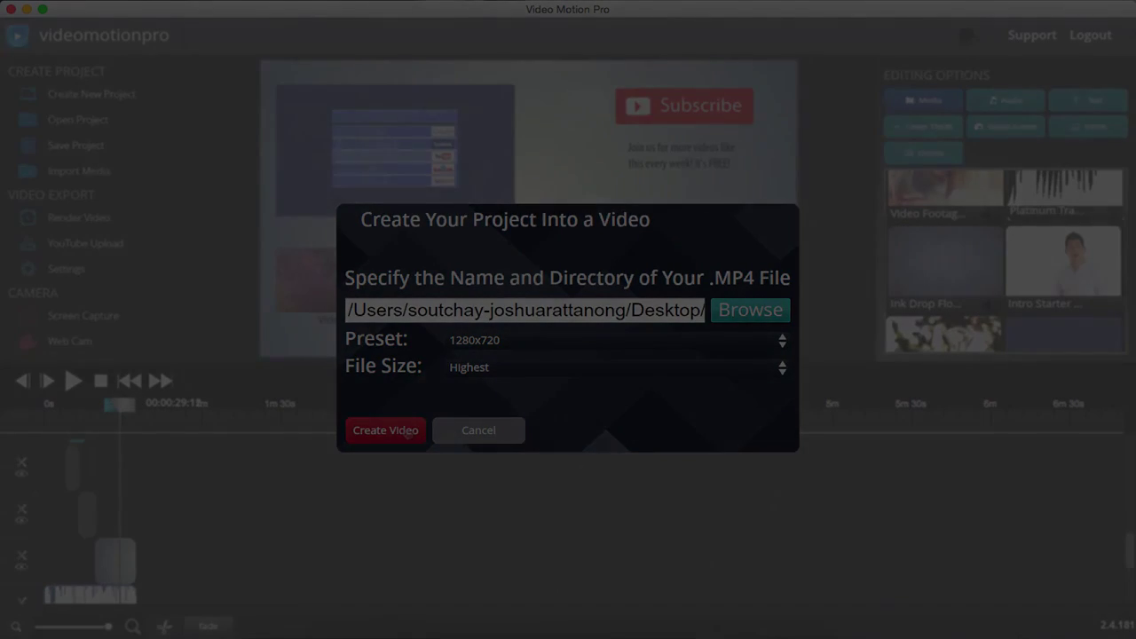
click(385, 429)
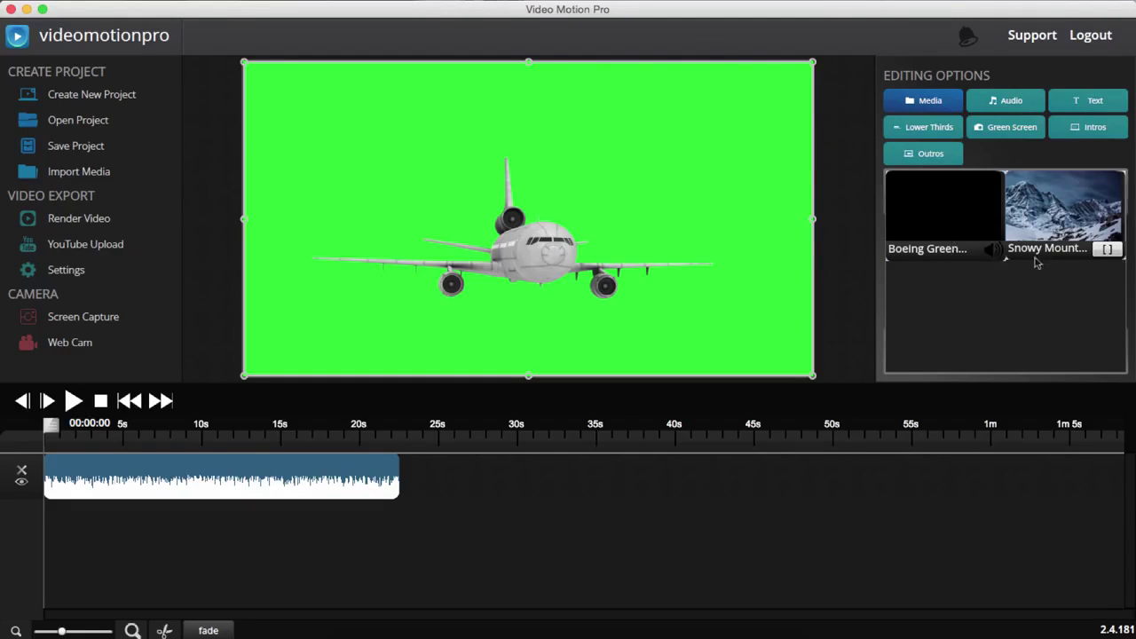
- Stretch Snowy Mountain on track 2 to the airplane's length and key out the green at 16% softness
drag(1047, 241, 177, 541)
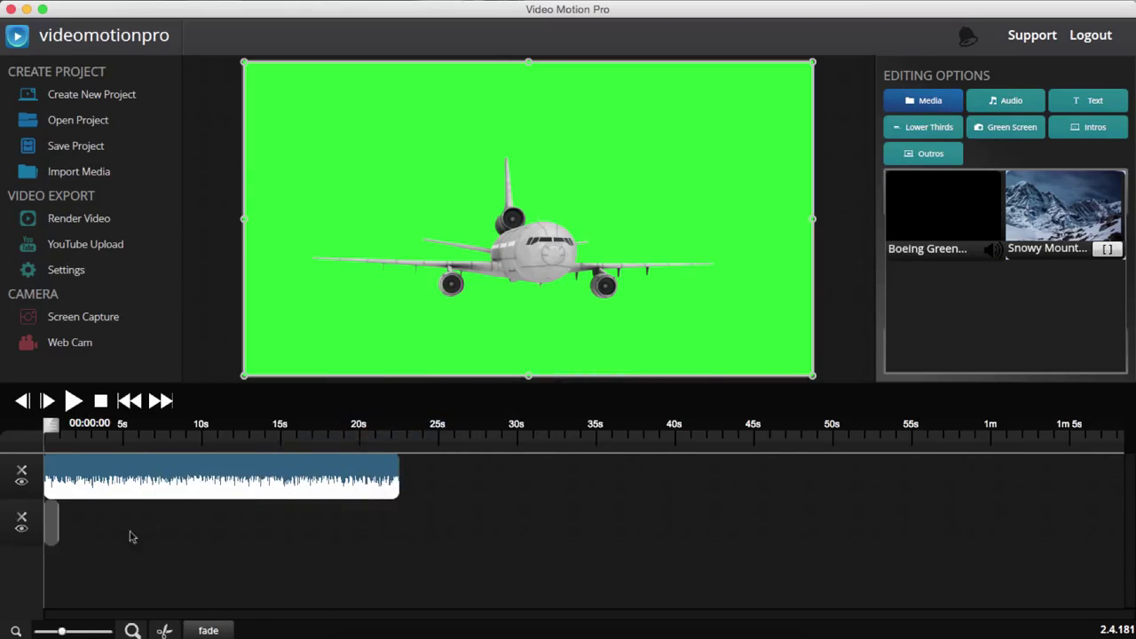
drag(60, 525, 391, 529)
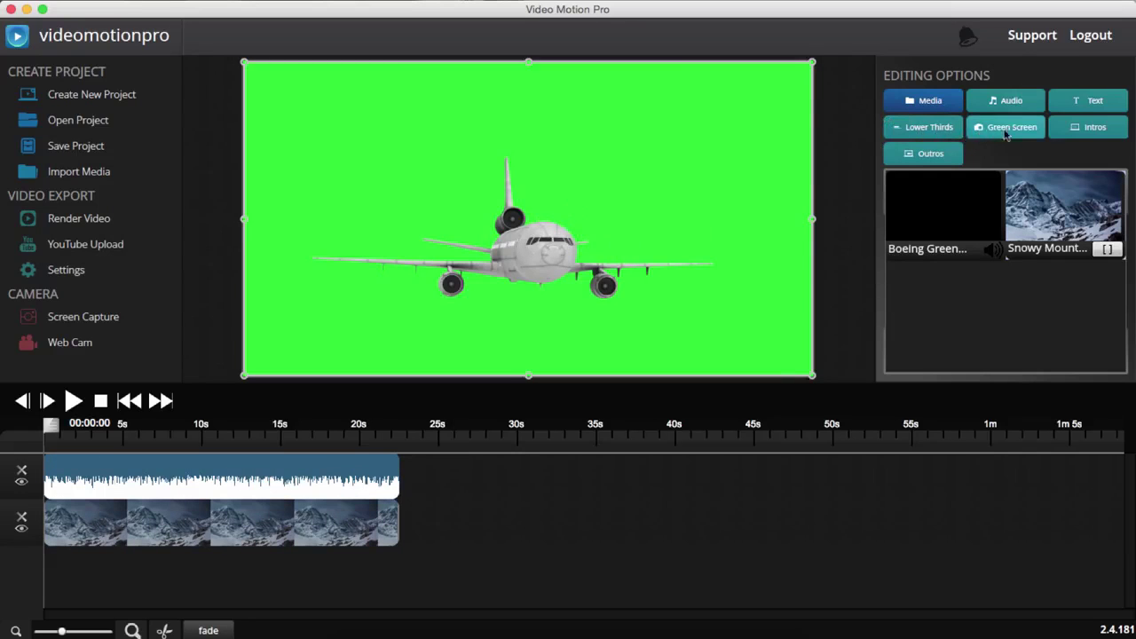
click(1008, 130)
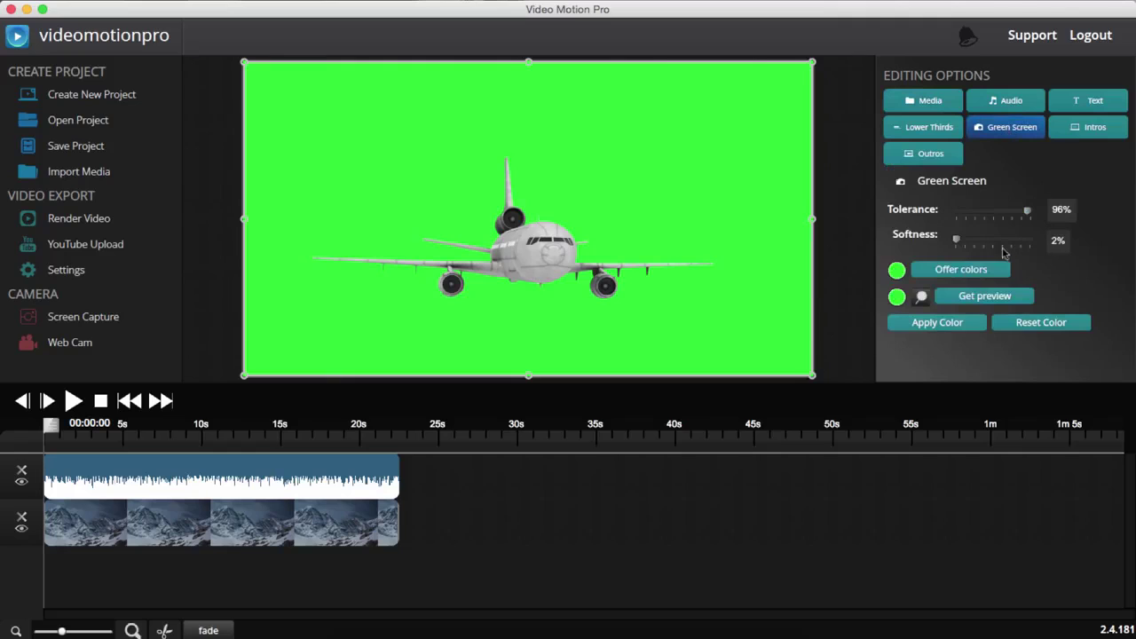
drag(968, 241, 970, 242)
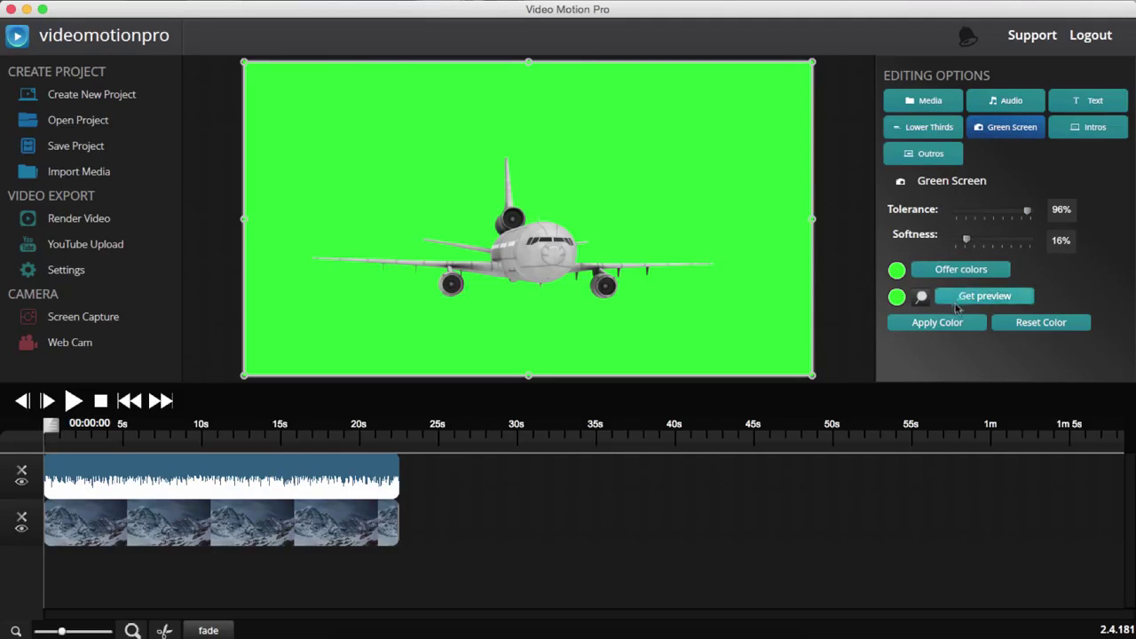
click(943, 325)
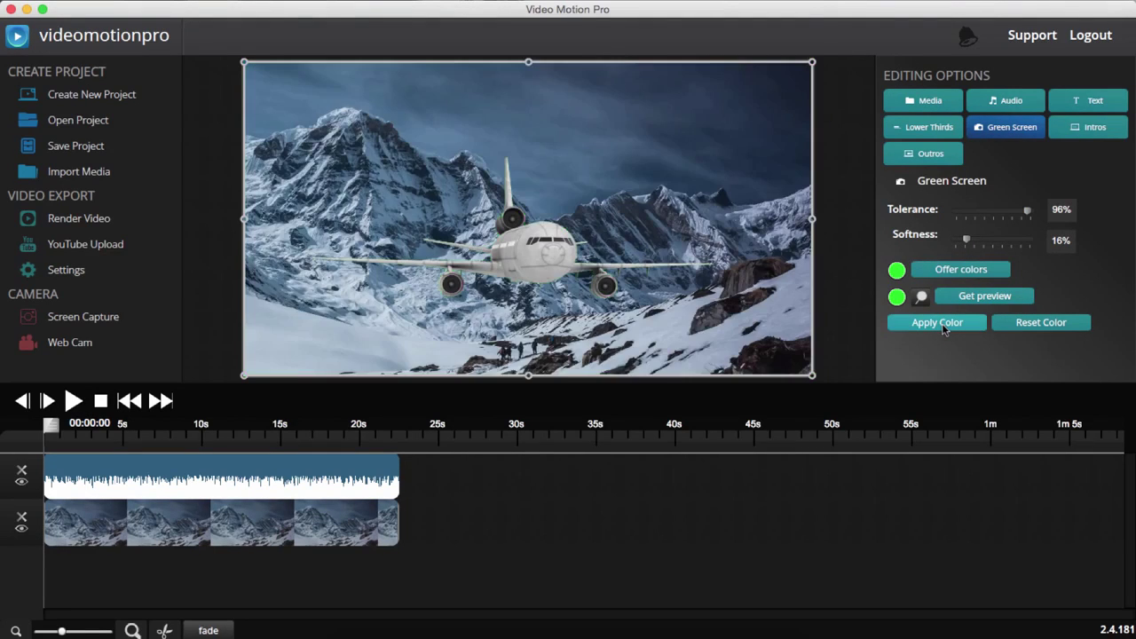